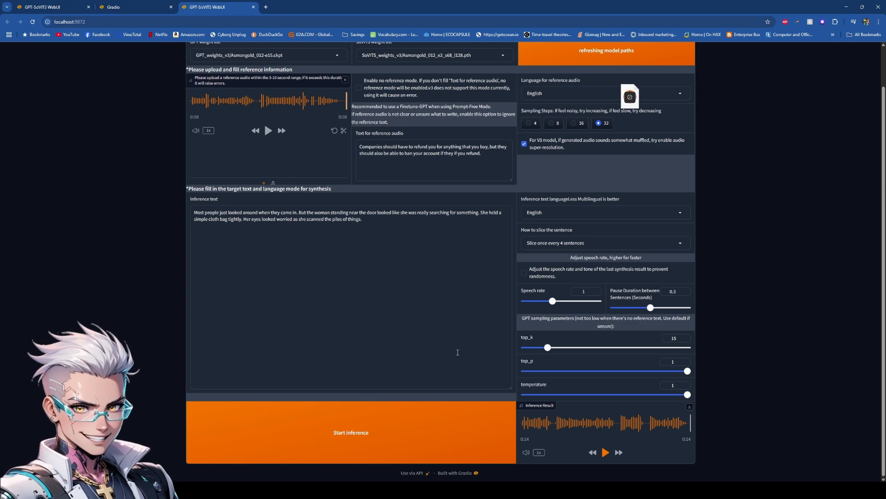
Step: Find the V3 Release Notes in the GPT-SoVITS README and open their more details page in a separate browser tab
scroll(465, 357, "up", 1)
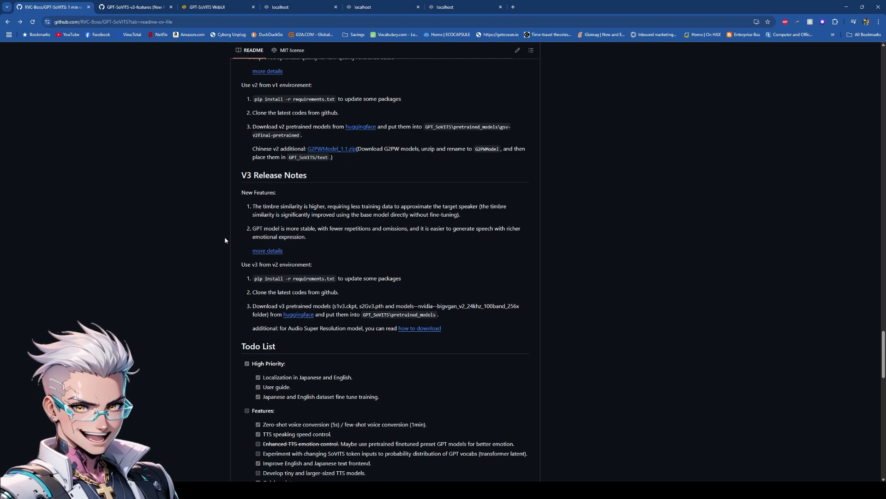
scroll(224, 236, "up", 10)
scroll(224, 230, "down", 7)
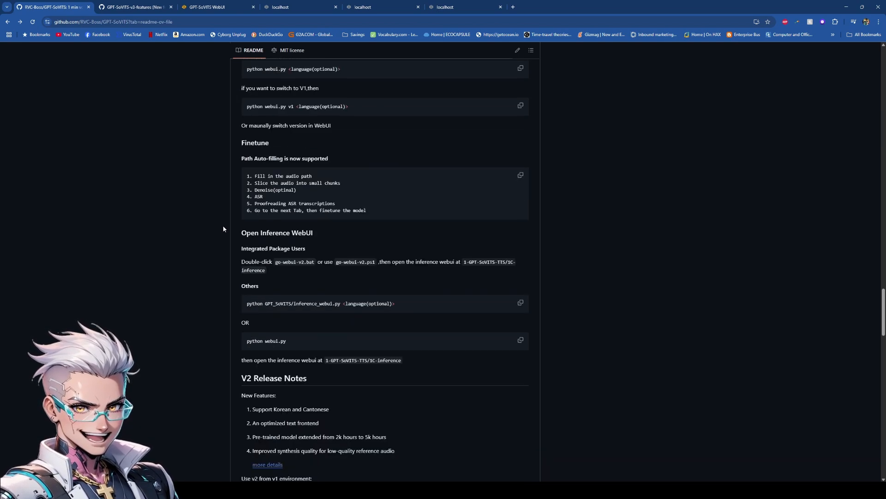
scroll(314, 276, "down", 3)
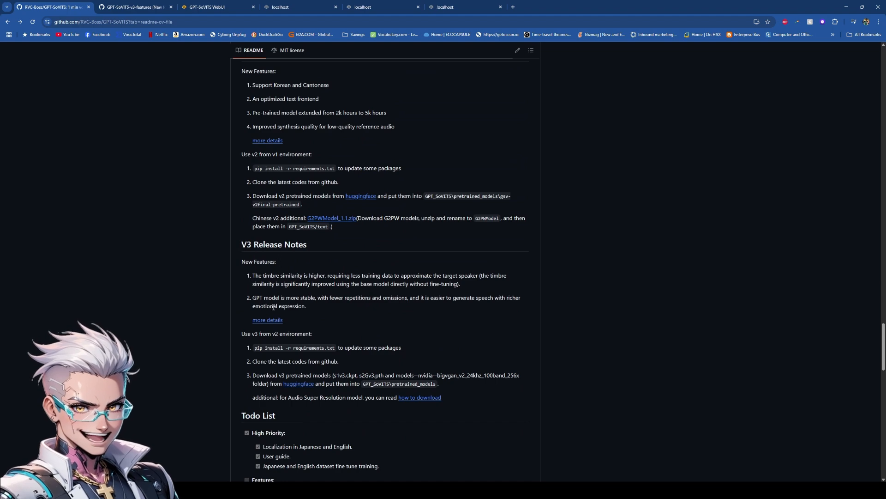
right_click(273, 321)
left_click(326, 304)
left_click(126, 6)
Step: Examine the v1, v2 and v3 comparison tables and the v2 vs v3 notes on the GPT-SoVITS-v3-features wiki page
scroll(276, 263, "up", 8)
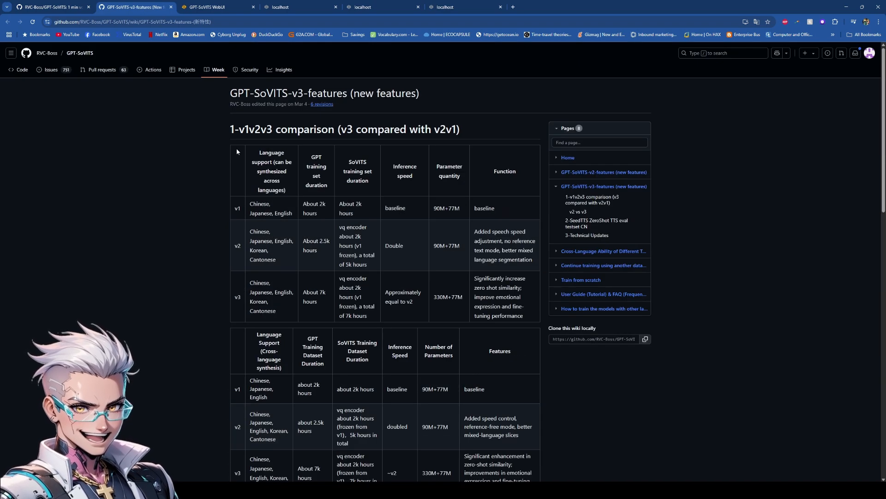
scroll(237, 151, "down", 2)
scroll(235, 211, "down", 5)
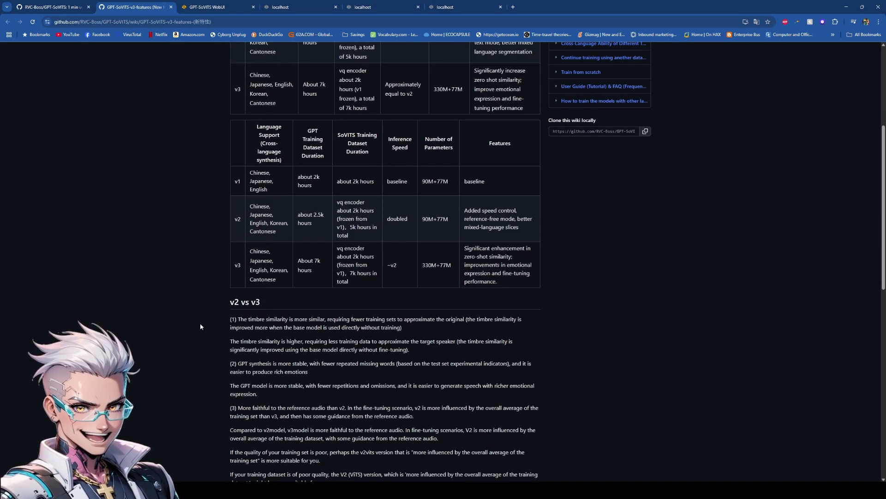
scroll(206, 324, "down", 1)
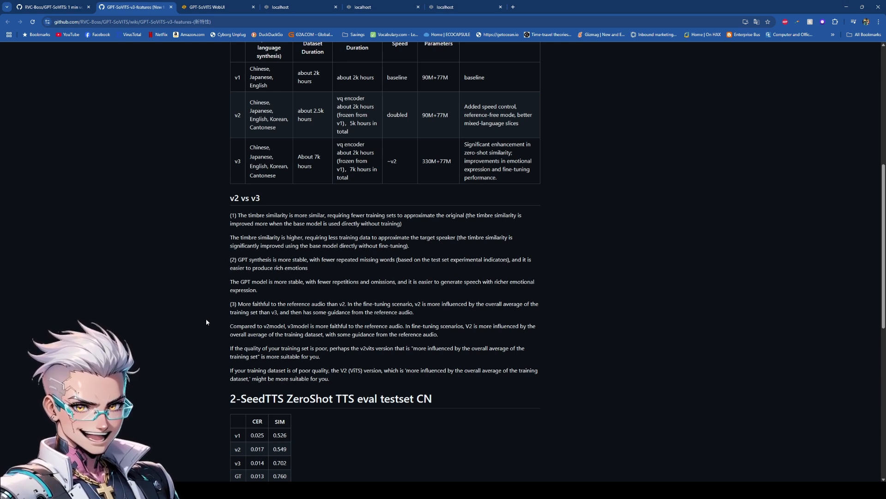
scroll(206, 317, "down", 1)
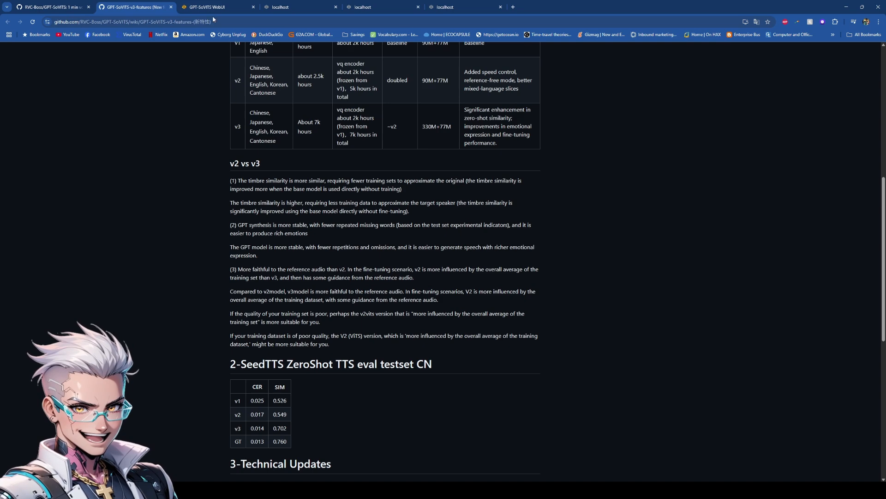
Step: Check the GPT-SoVITS WebUI, then switch to the Audacity project and play the start of the Bad Track
left_click(212, 9)
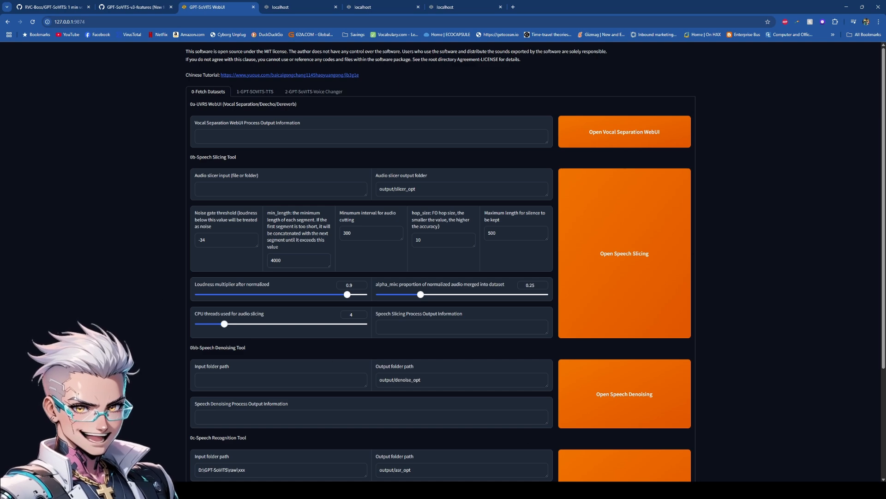
left_click(544, 489)
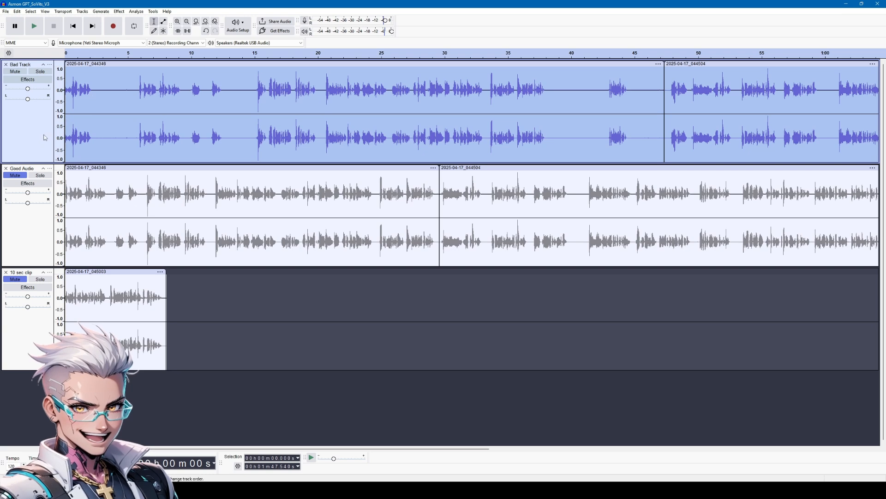
key("space")
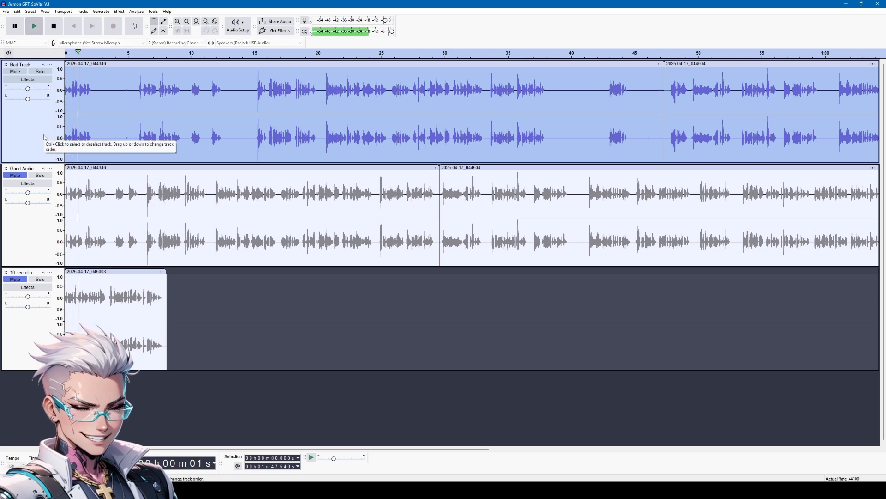
key("space")
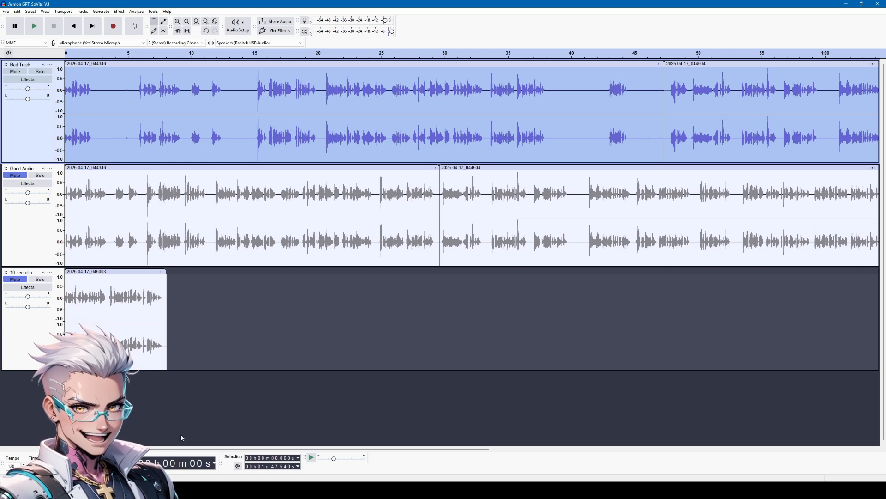
Step: Listen to the Bad Track from about 0:37 and from about 1:31, stopping playback after each passage
left_click_drag(191, 449, 311, 449)
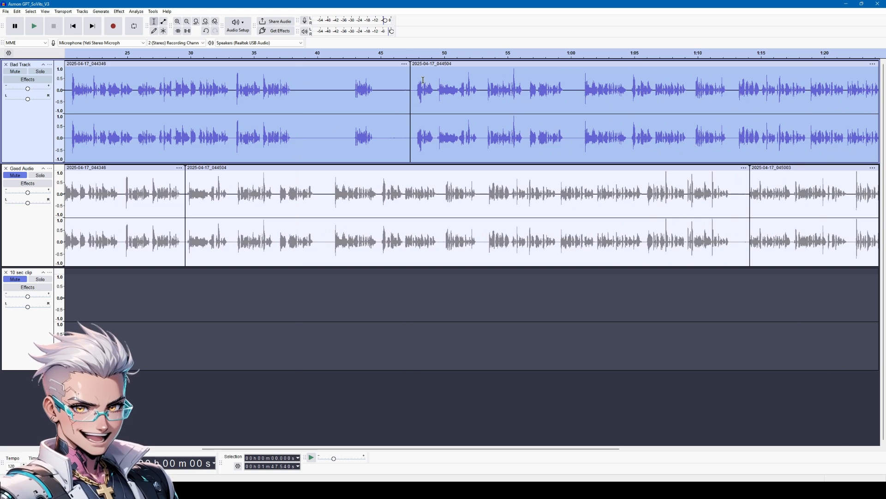
left_click(277, 54)
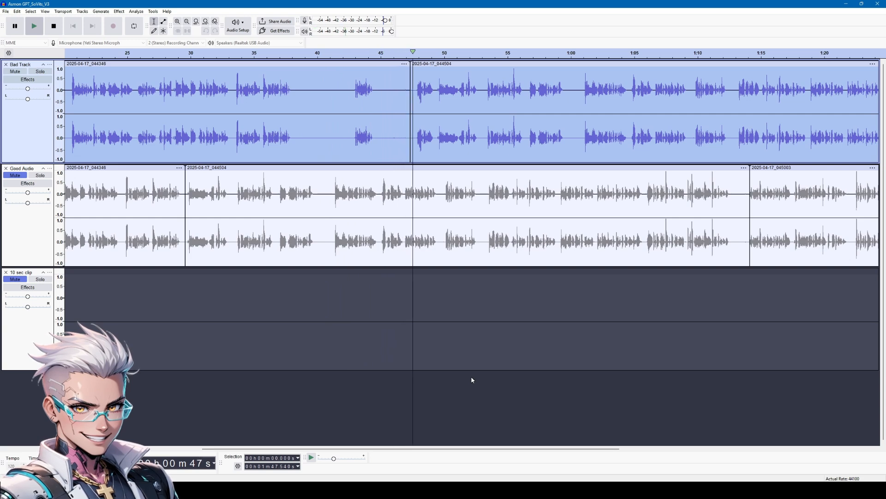
key("space")
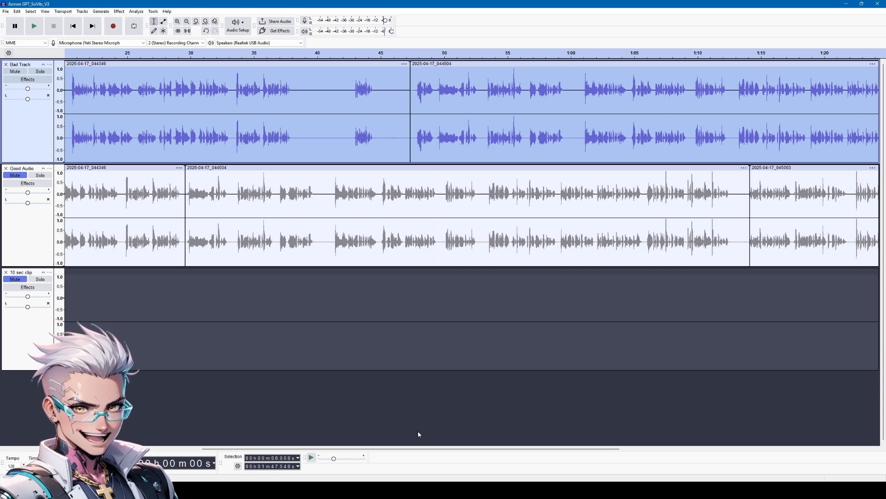
left_click_drag(427, 448, 648, 437)
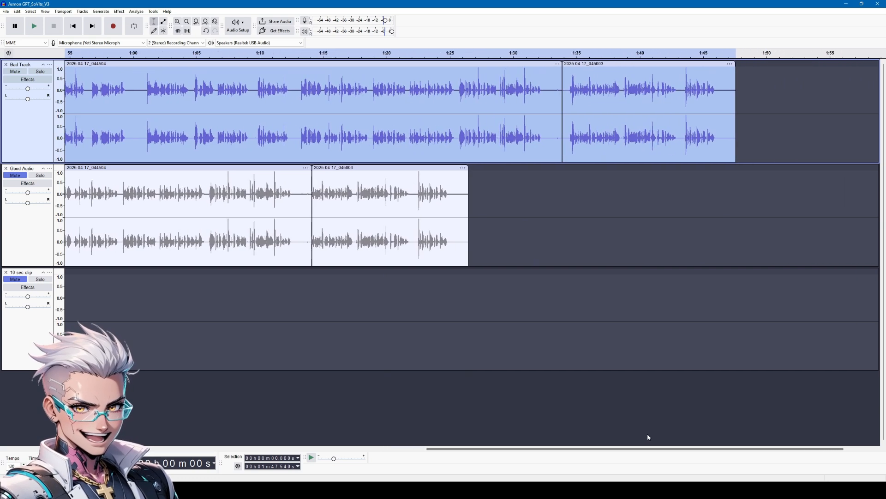
left_click(525, 53)
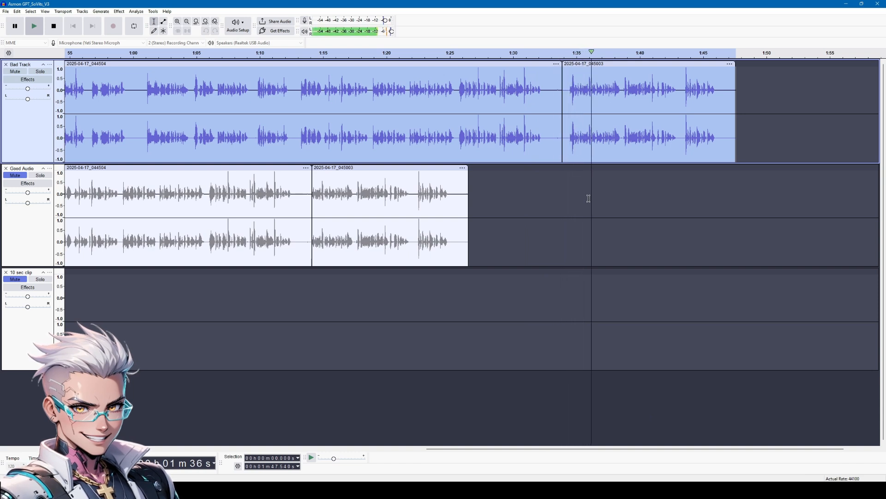
key("space")
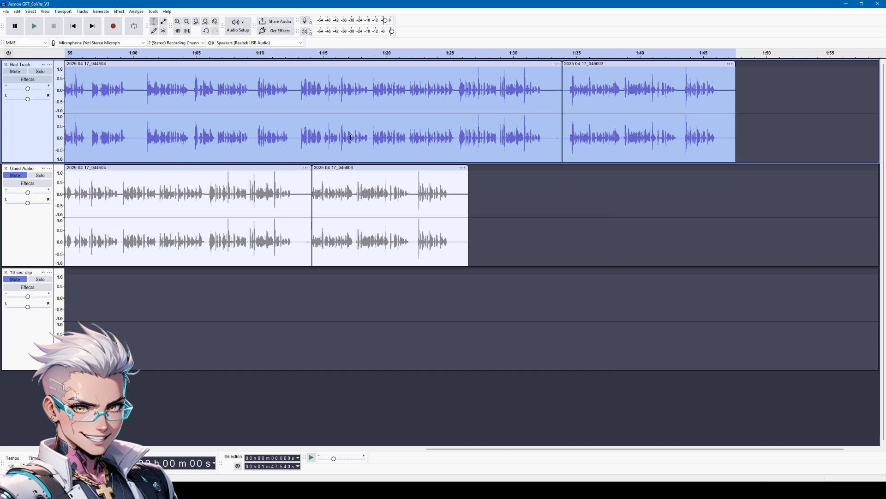
Step: Mute the Bad Track, and select and unmute the Good Audio track
left_click(15, 71)
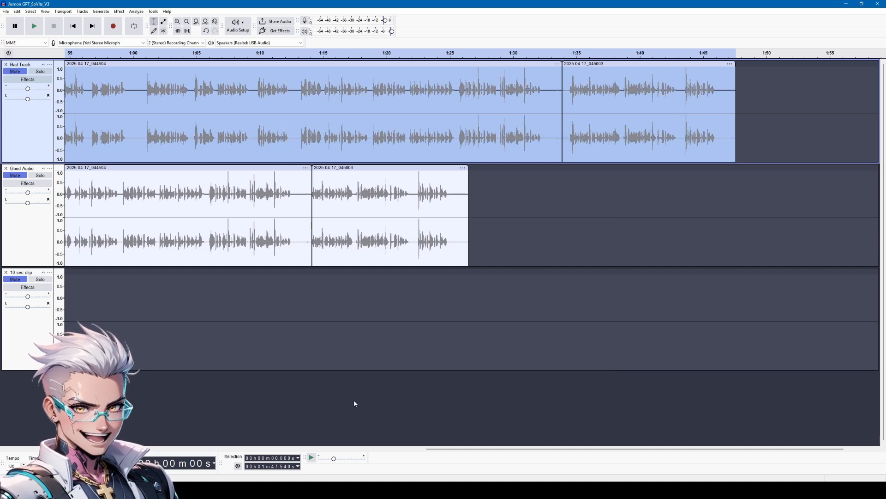
left_click_drag(434, 448, 124, 438)
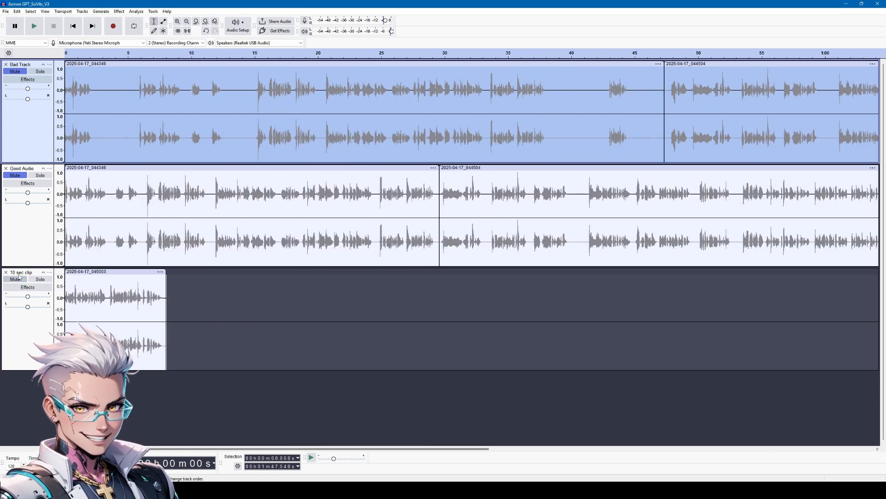
left_click(26, 234)
left_click(15, 175)
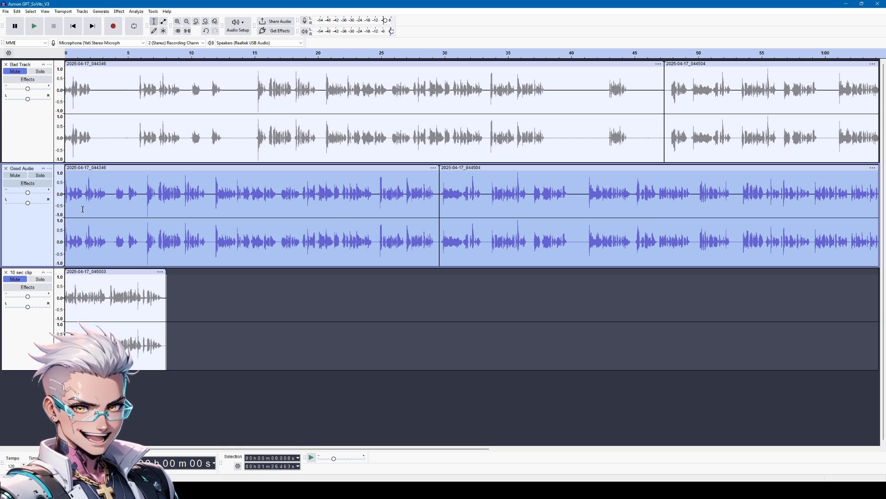
Step: Listen to the Good Audio track from the start, from about 0:28 and from about 1:10, stopping after each passage
key("space")
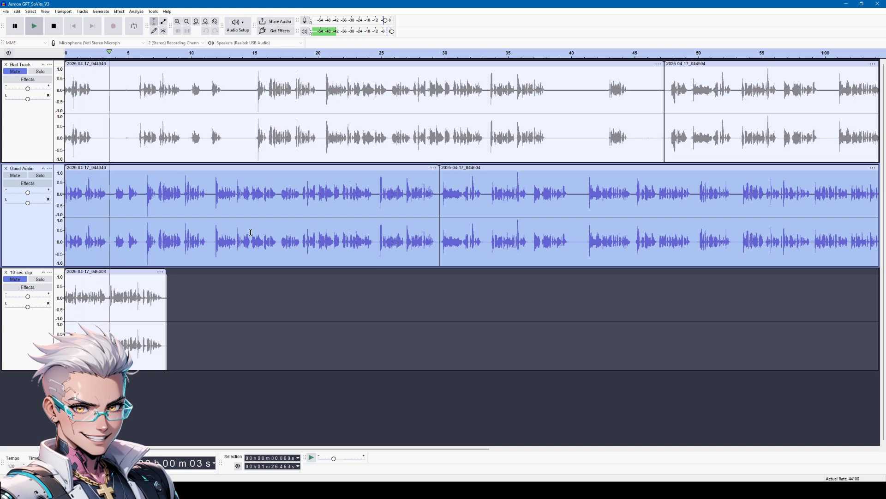
key("space")
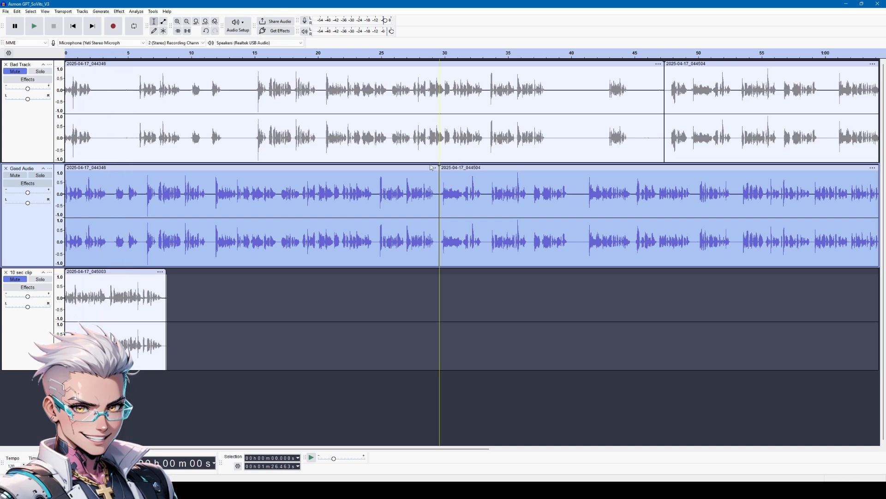
left_click(425, 53)
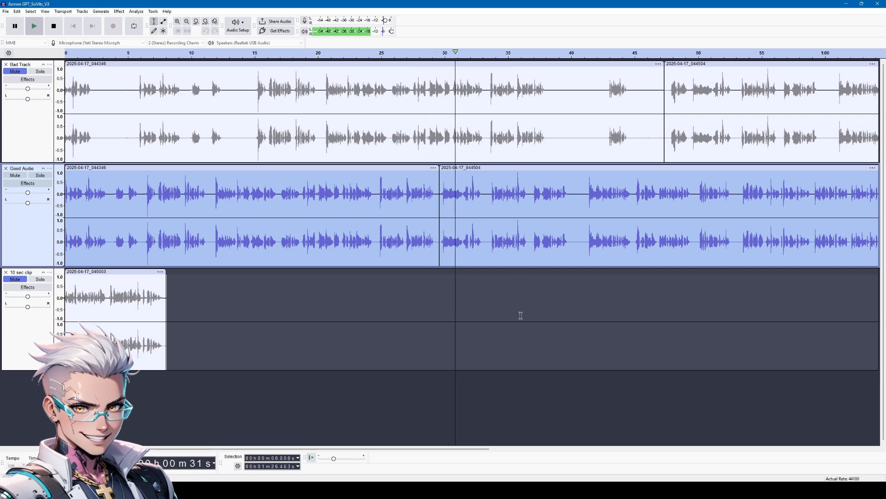
key("ctrl+3")
key("ctrl+3")
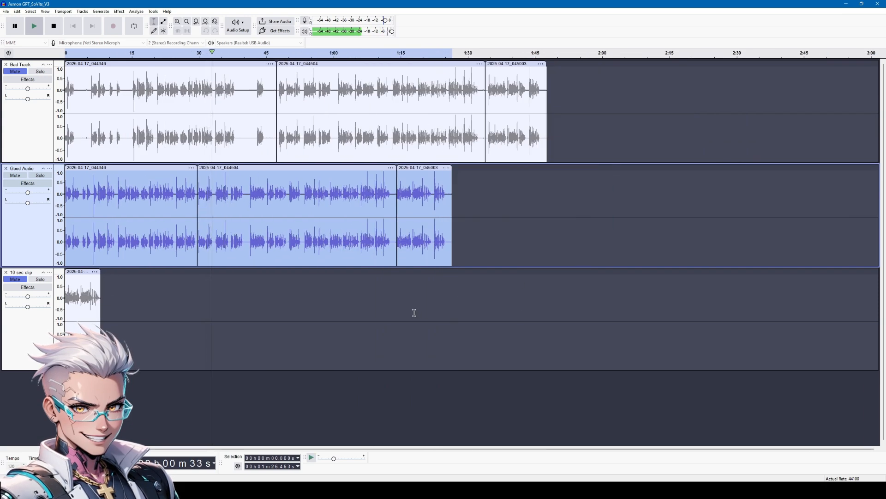
key("space")
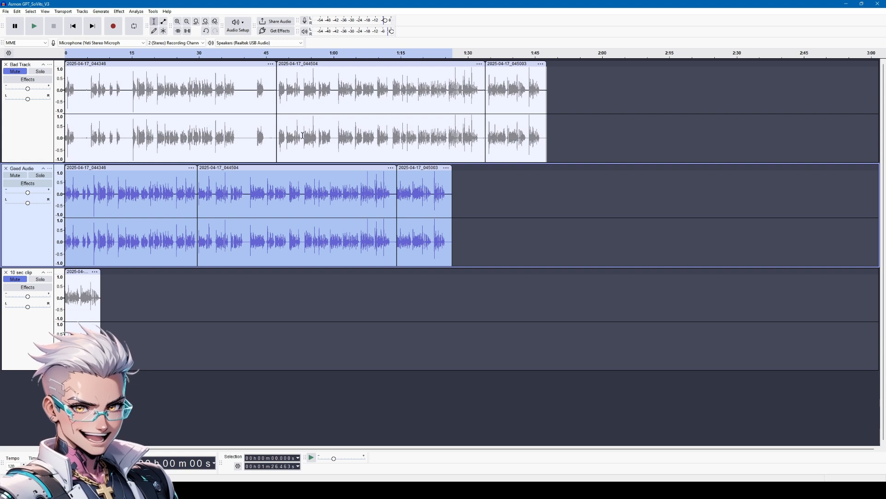
left_click(378, 53)
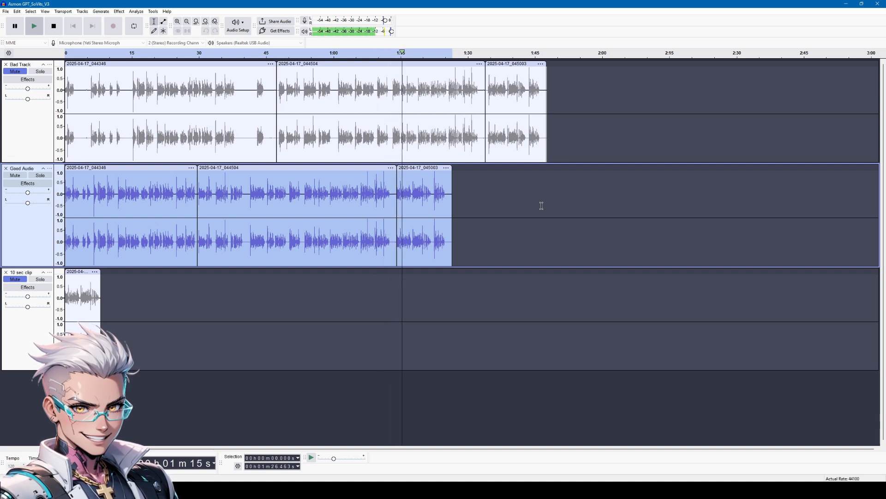
key("space")
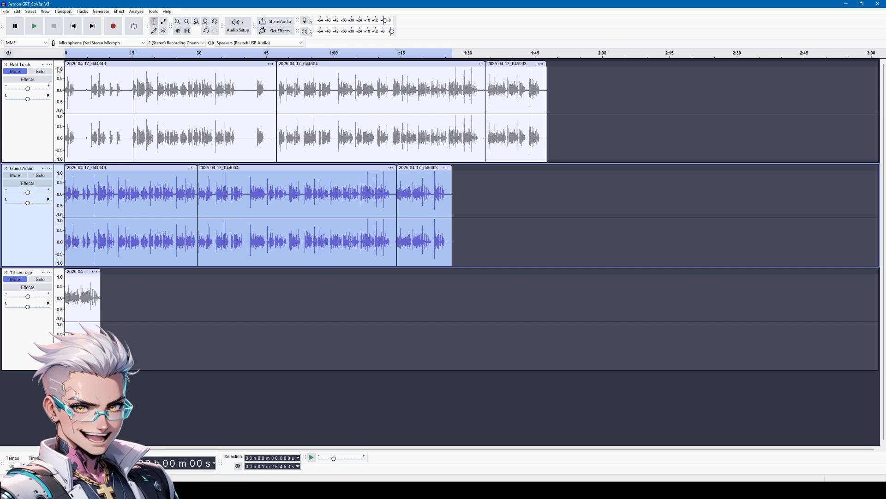
Step: Mute and unmute the Good Audio track, and view the audio export settings without exporting
left_click(17, 176)
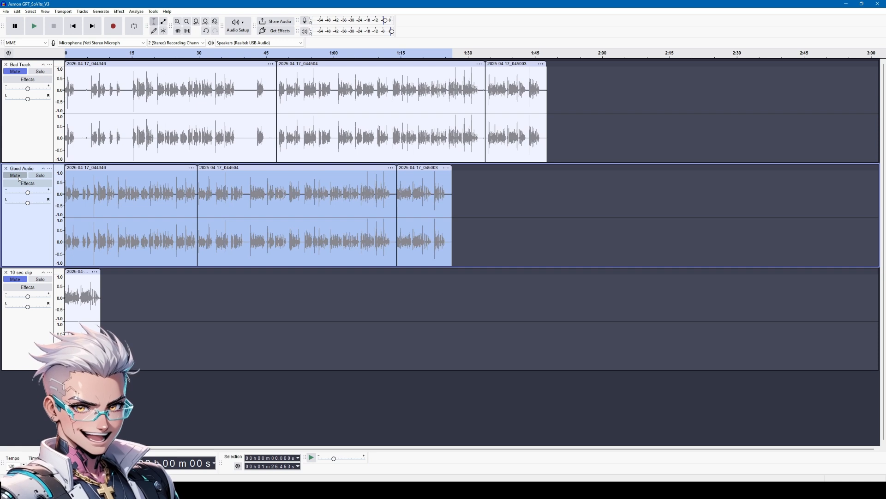
left_click(21, 177)
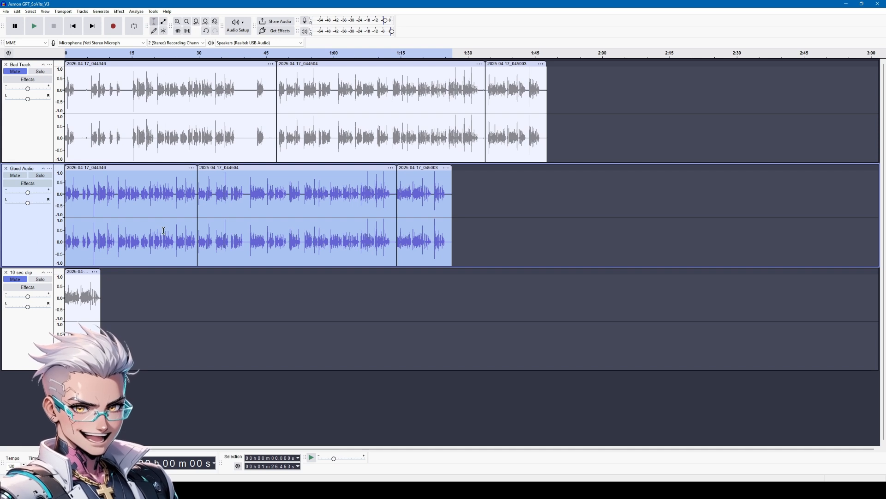
key("ctrl+shift+e")
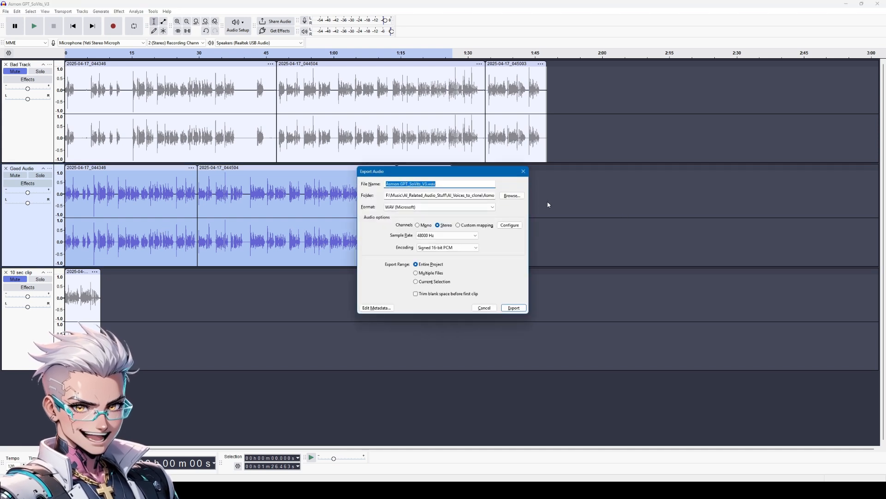
left_click(524, 173)
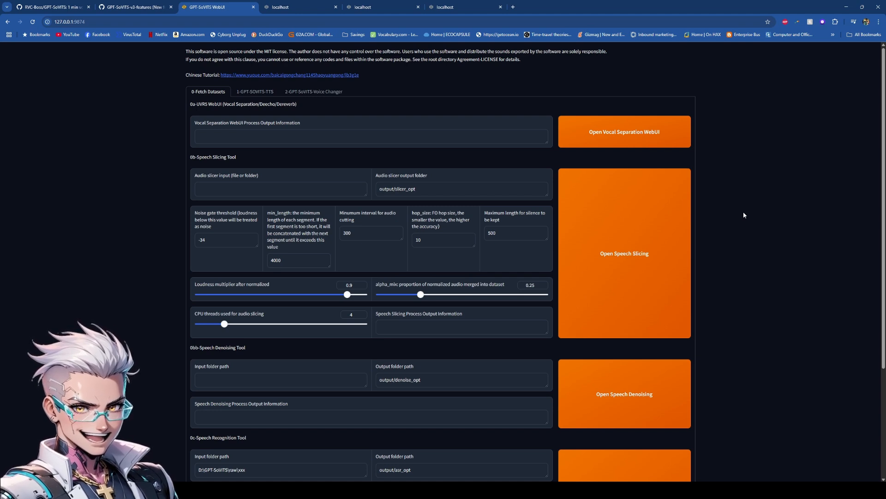
Step: Minimize the browser and set the download format in the Video Downloader to mp3
left_click(847, 5)
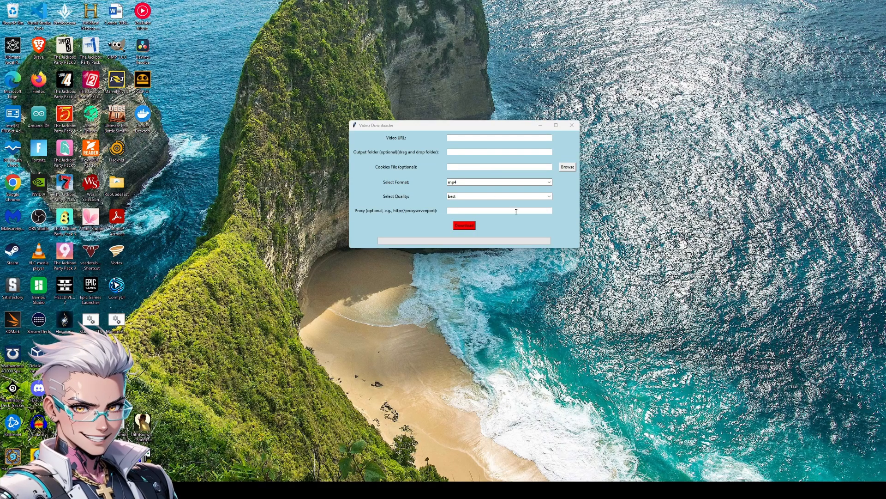
left_click(549, 182)
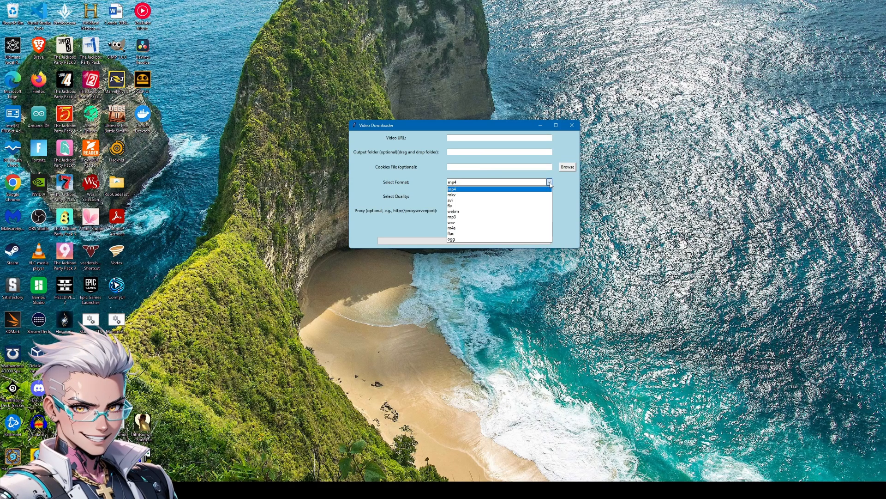
left_click(483, 217)
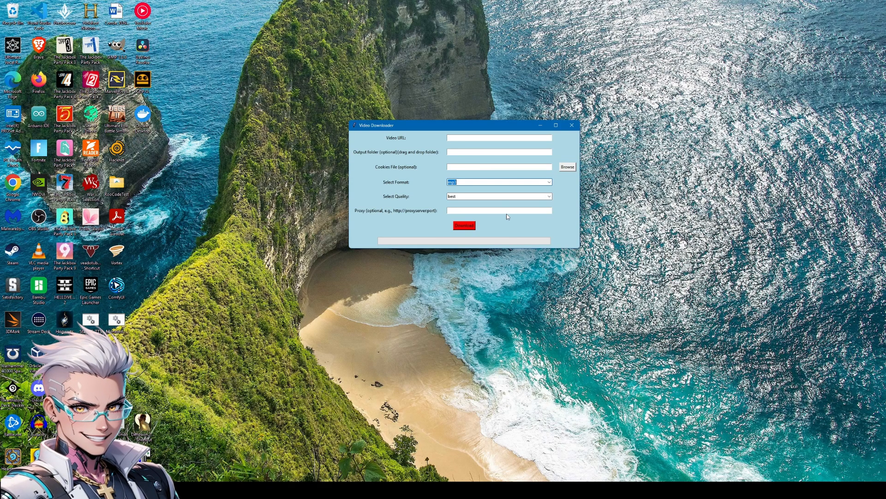
left_click(552, 182)
left_click(566, 225)
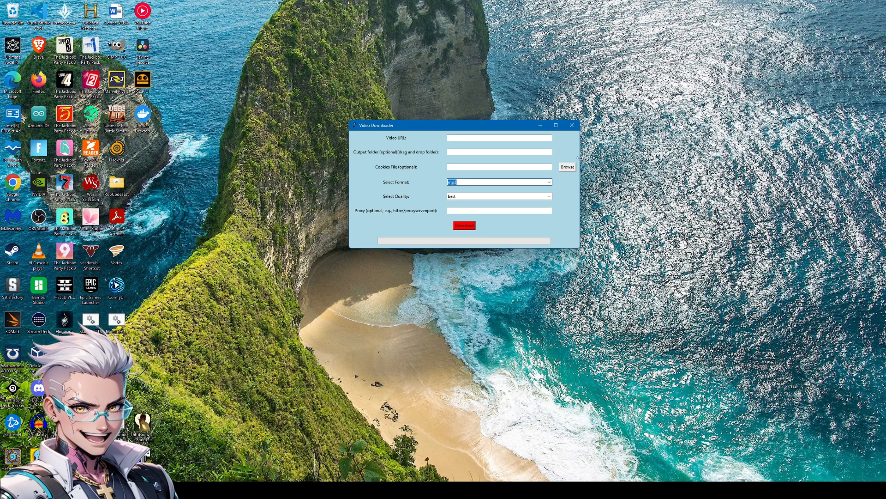
Step: Close the Video Downloader and Script Runner windows, and select about 1:03 to 1:10 of the Bad Track in Audacity
left_click(571, 125)
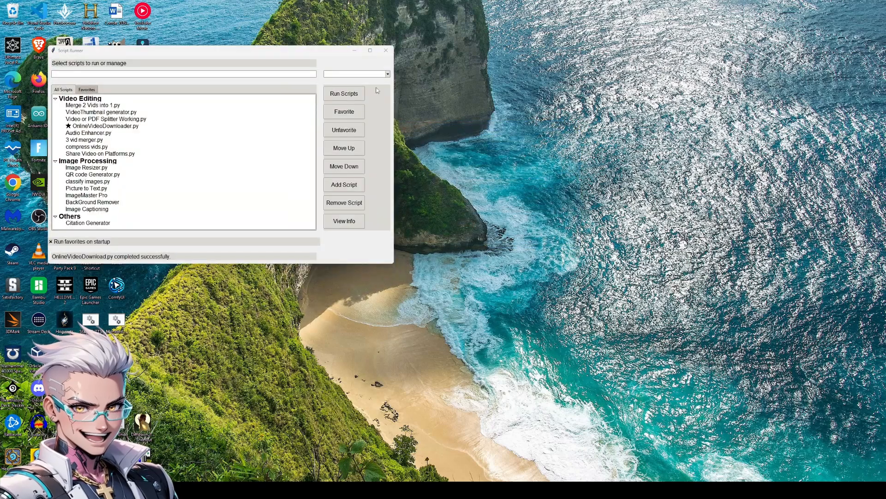
left_click(387, 51)
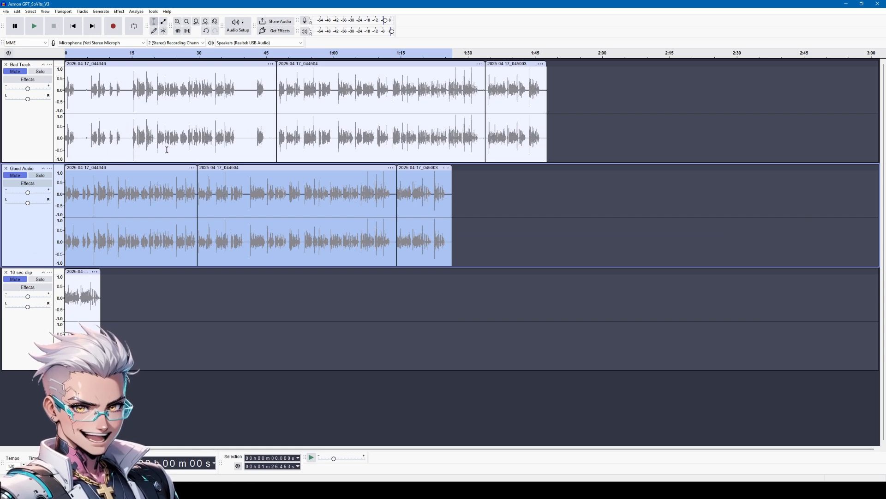
left_click_drag(378, 117, 335, 119)
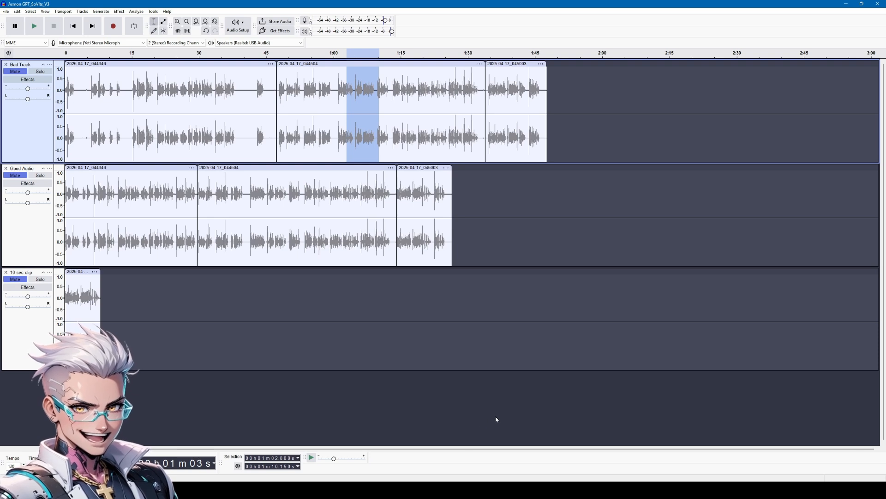
Step: Switch to the UVR5 WebUI in Chrome, check the main GPT-SoVITS WebUI page, and minimize the server console window
mouse_move(550, 488)
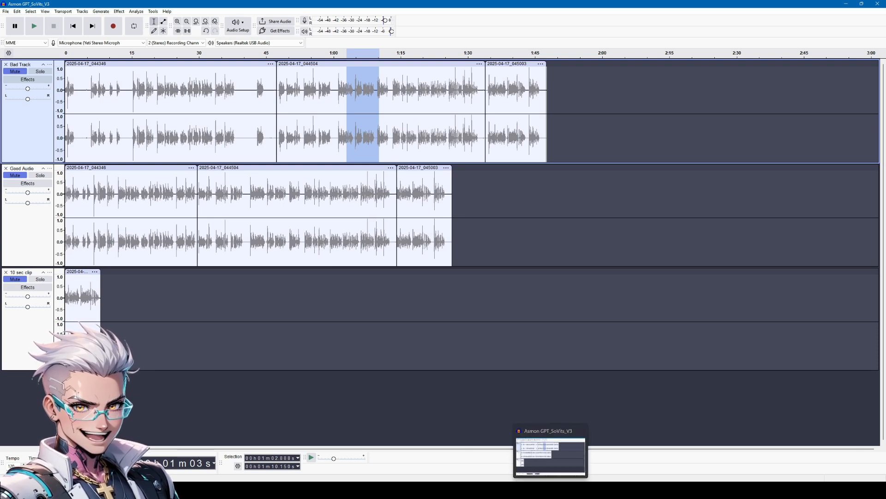
mouse_move(474, 488)
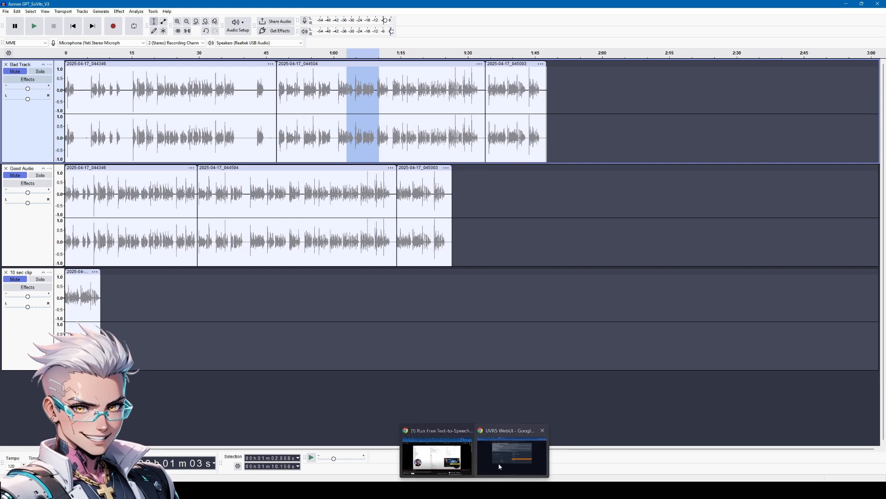
left_click(499, 467)
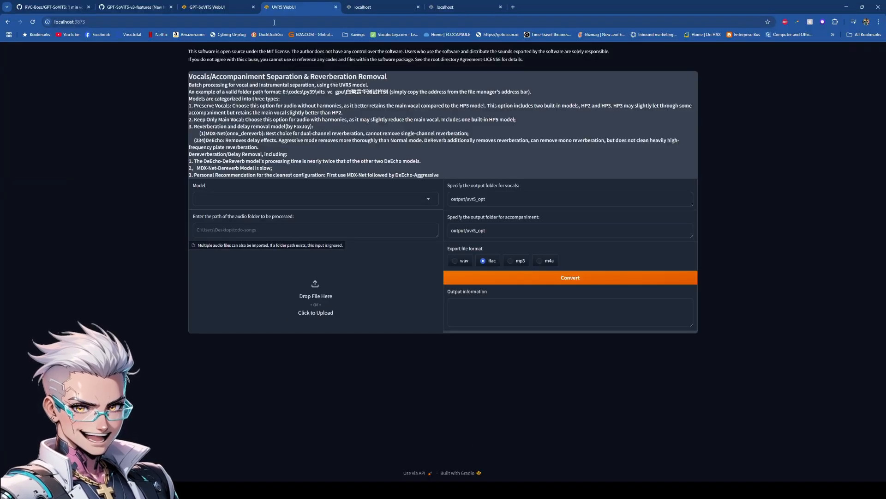
left_click(222, 9)
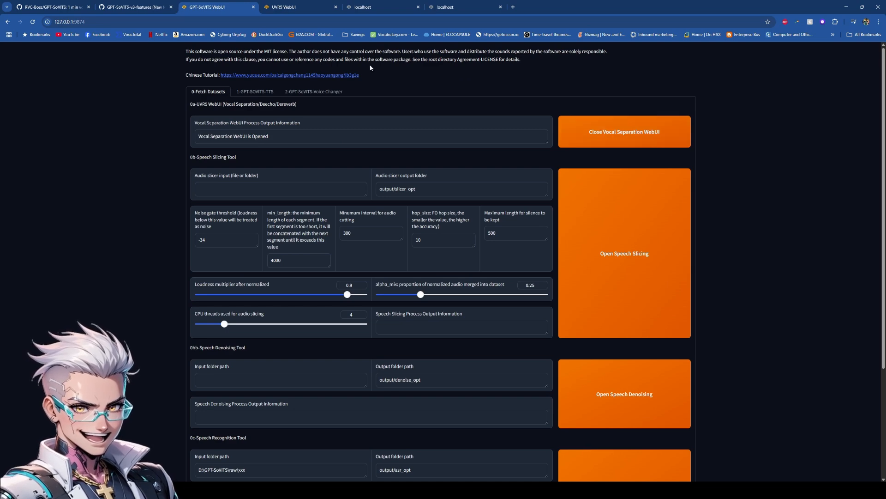
left_click(296, 6)
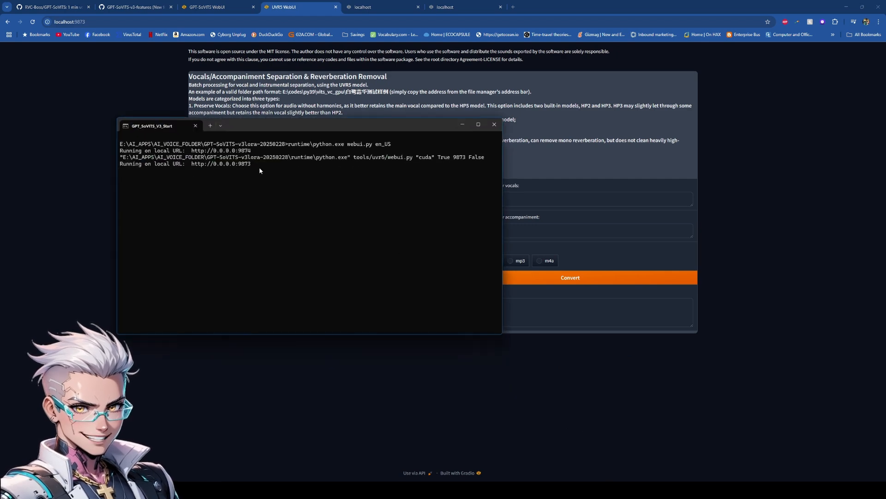
left_click(462, 124)
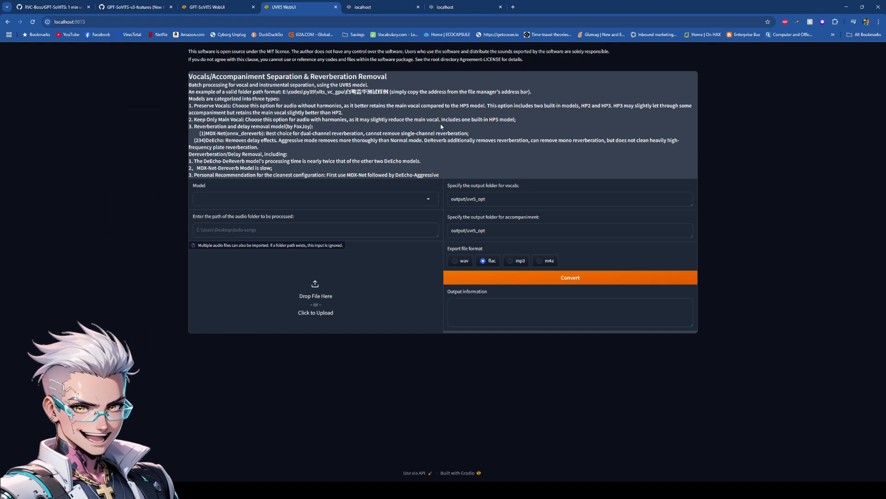
Step: Choose the HP5_only_main_vocal model and load Asmongold_90Sec_Audio.wav from the AudacityFiles folder for vocal separation
left_click(317, 203)
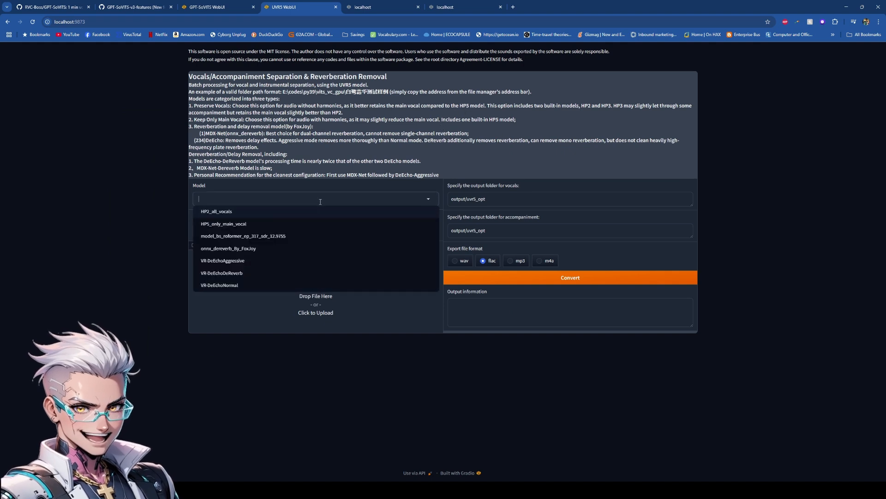
left_click(257, 224)
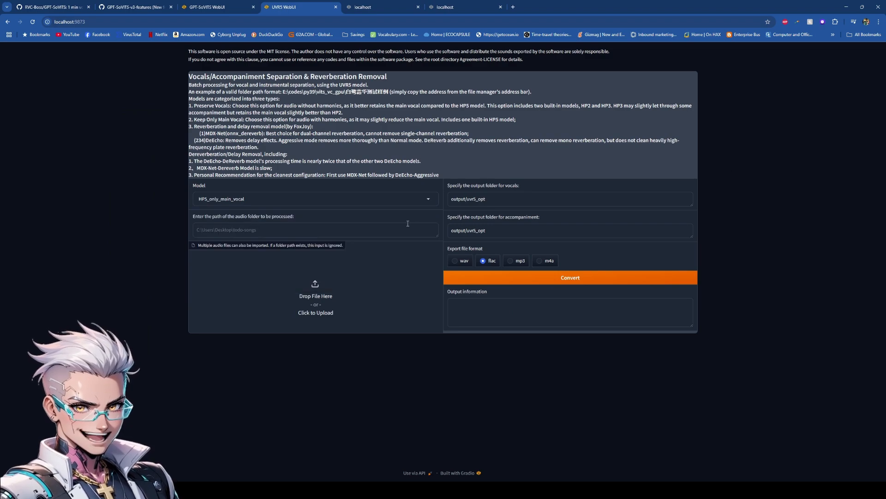
mouse_move(429, 490)
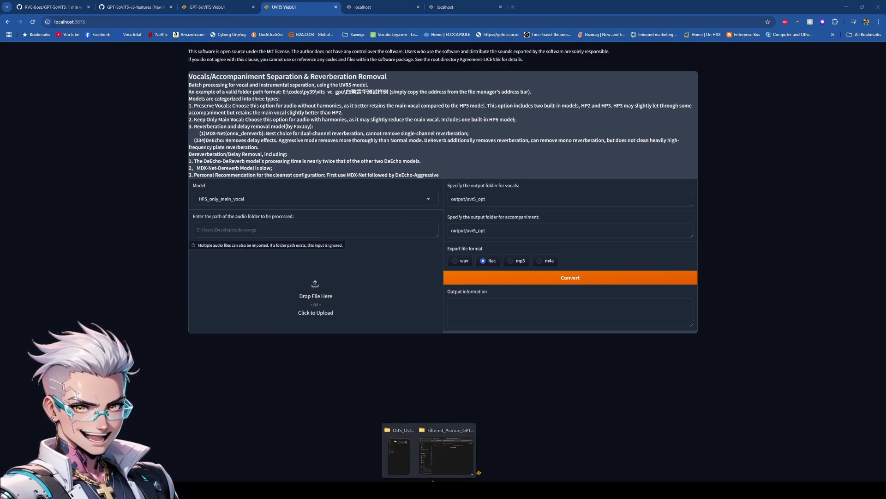
left_click(447, 453)
left_click(549, 194)
left_click_drag(566, 318, 338, 325)
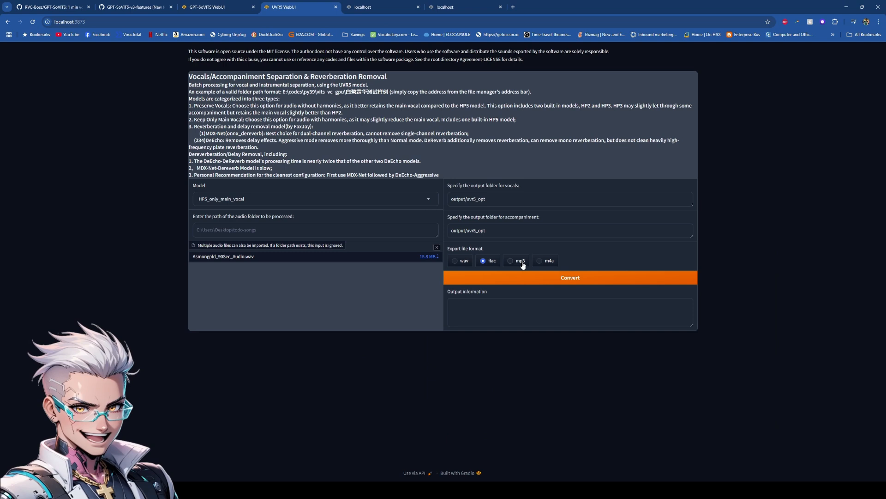
Step: Set the export format to wav and use the Filtered_Asmon_GPT_SoVits_V3 folder's path as output for both vocals and accompaniment
left_click(464, 262)
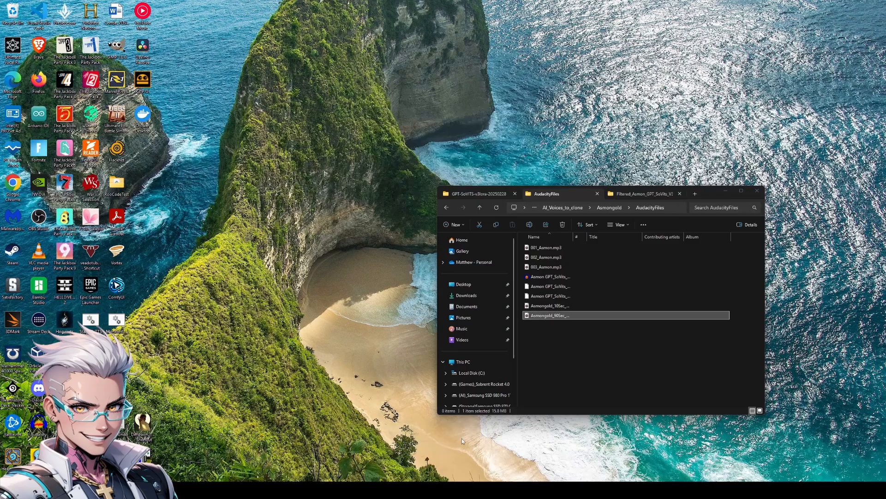
left_click(456, 452)
left_click(641, 198)
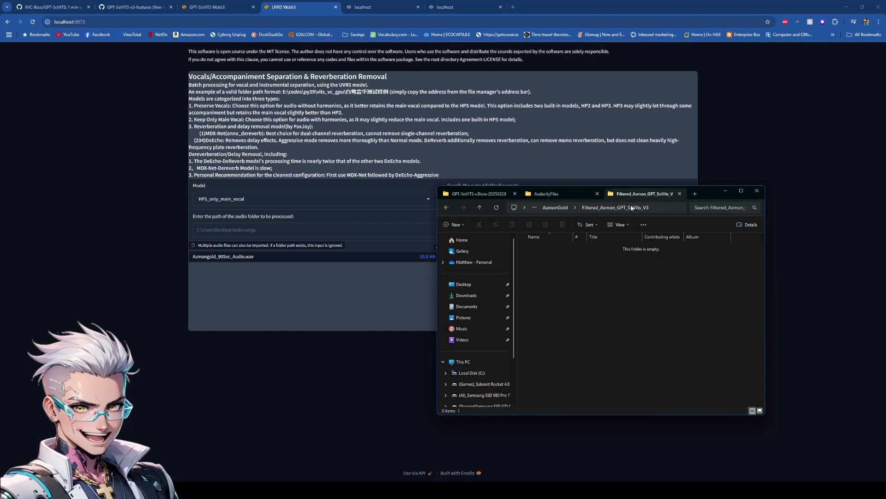
left_click(663, 208)
key("ctrl+c")
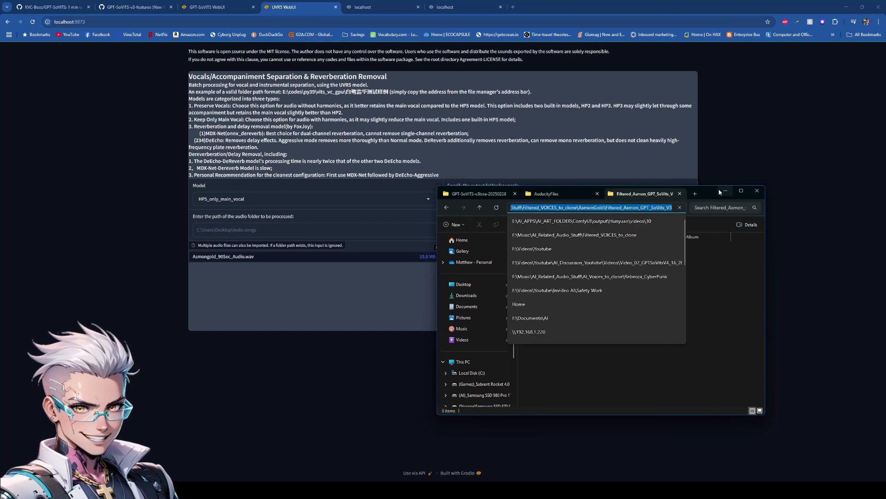
left_click(717, 163)
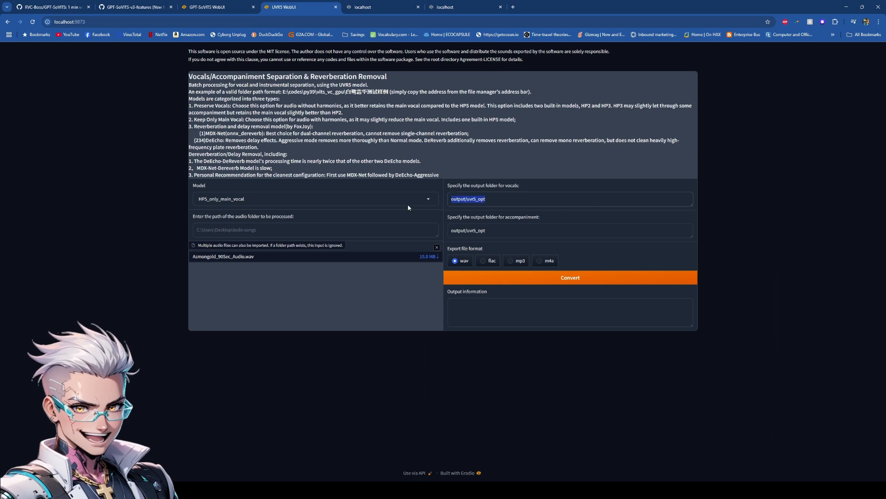
key("ctrl+v")
key("Tab")
key("ctrl+v")
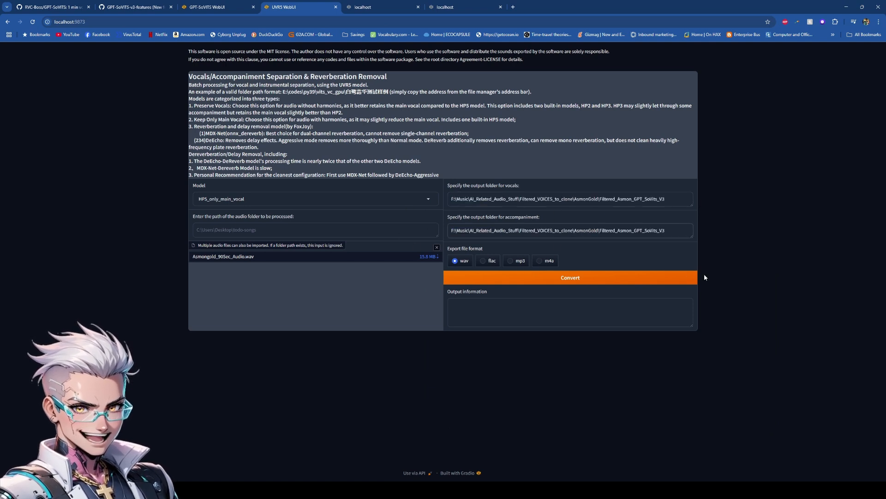
Step: Run the vocal separation on the loaded file and open the Filtered_Asmon_GPT_SoVits_V3 output folder
left_click(595, 279)
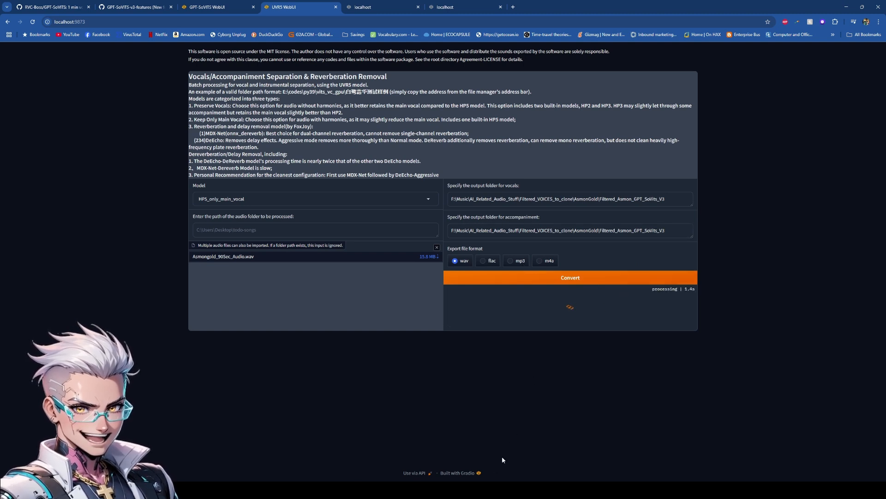
mouse_move(430, 490)
left_click(454, 450)
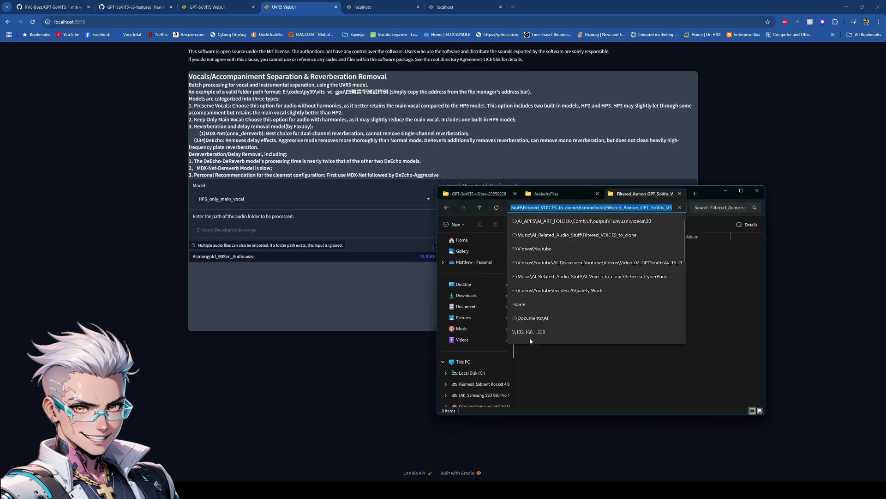
left_click(616, 393)
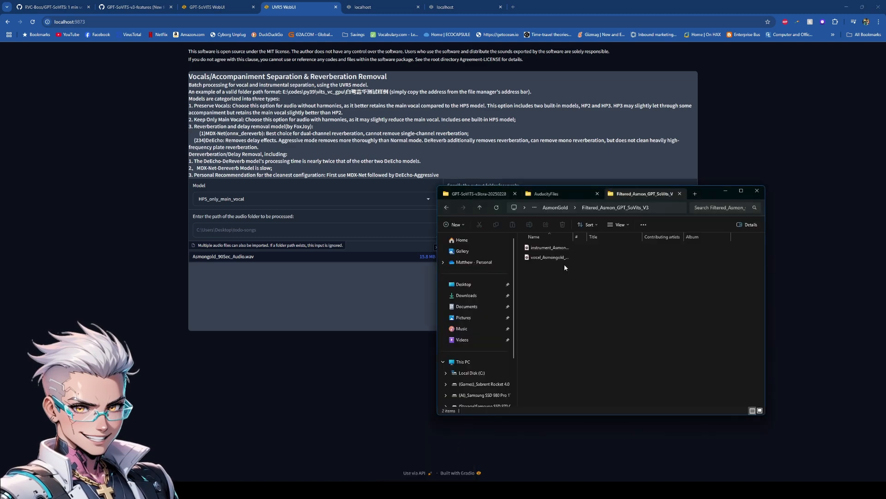
Step: Listen to the separated vocal file at several points along its length, pause it, and close the player
left_click(559, 257)
double_click(560, 258)
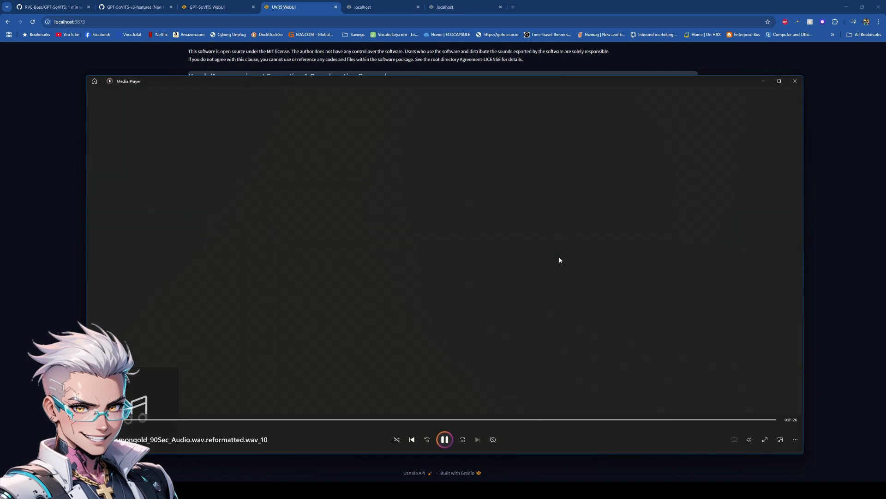
left_click(295, 420)
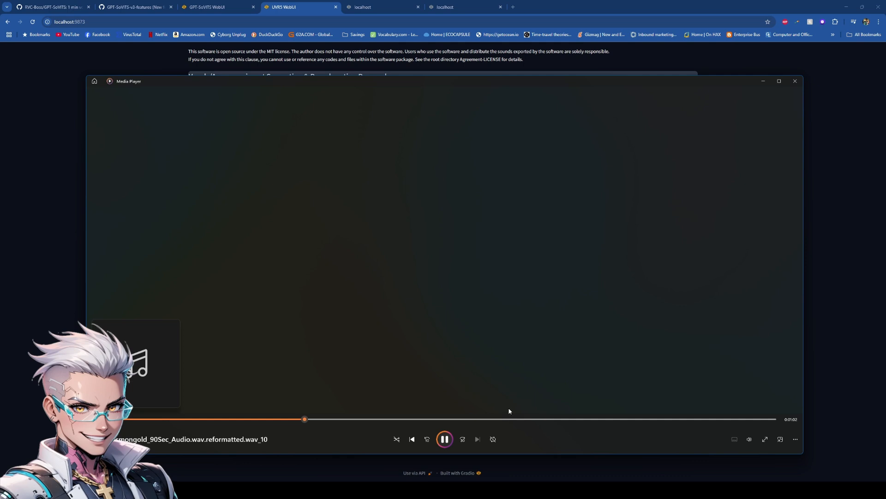
left_click(516, 419)
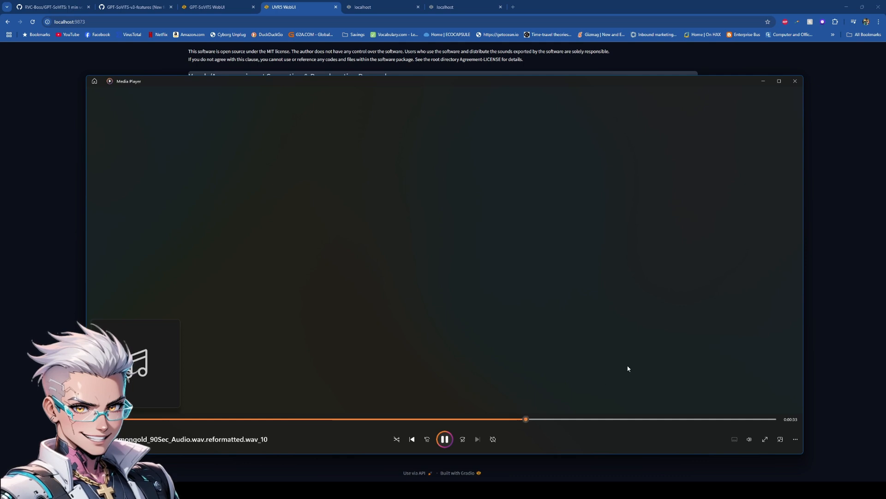
left_click(725, 420)
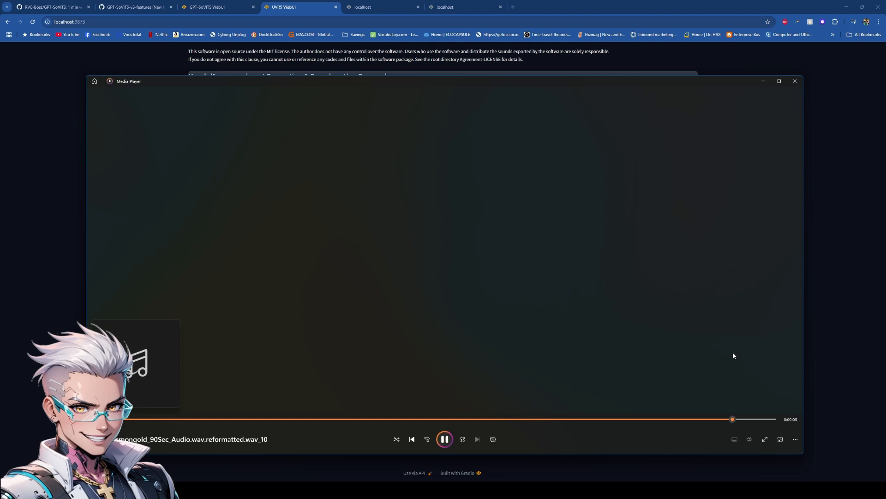
left_click(446, 440)
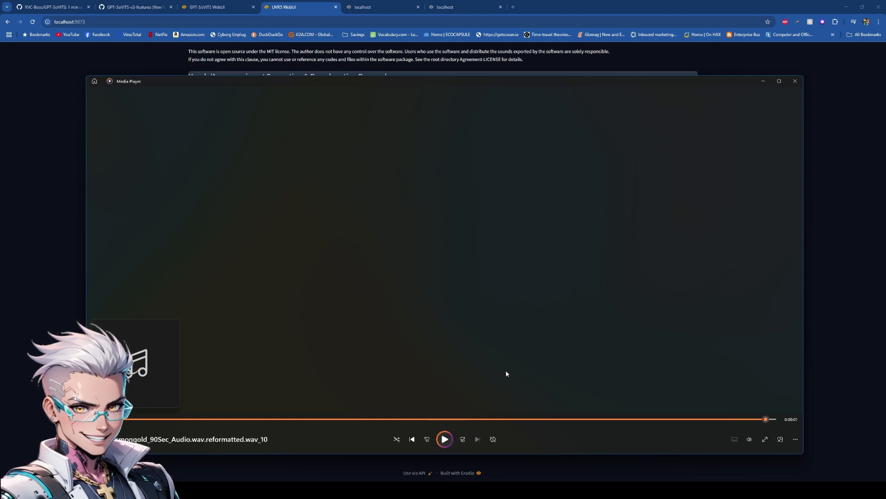
left_click(794, 82)
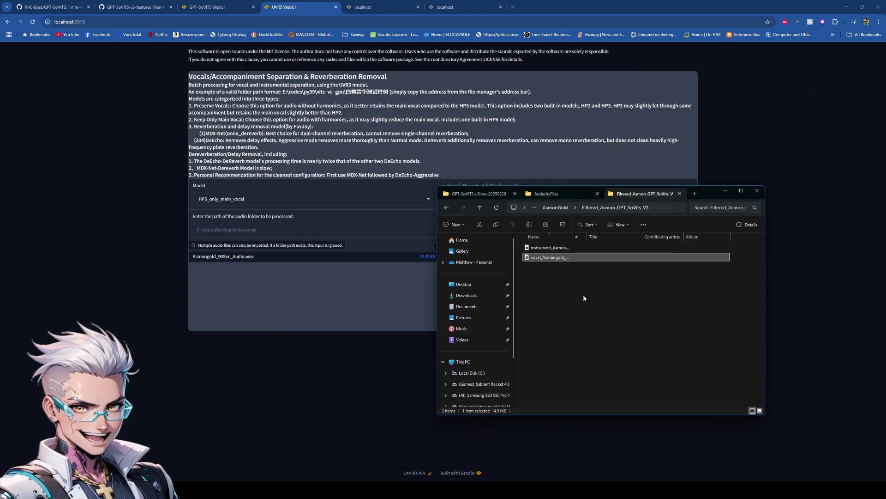
Step: Delete both the instrument and vocal files from the Filtered_Asmon_GPT_SoVits_V3 folder
left_click_drag(574, 291, 546, 249)
key("Delete")
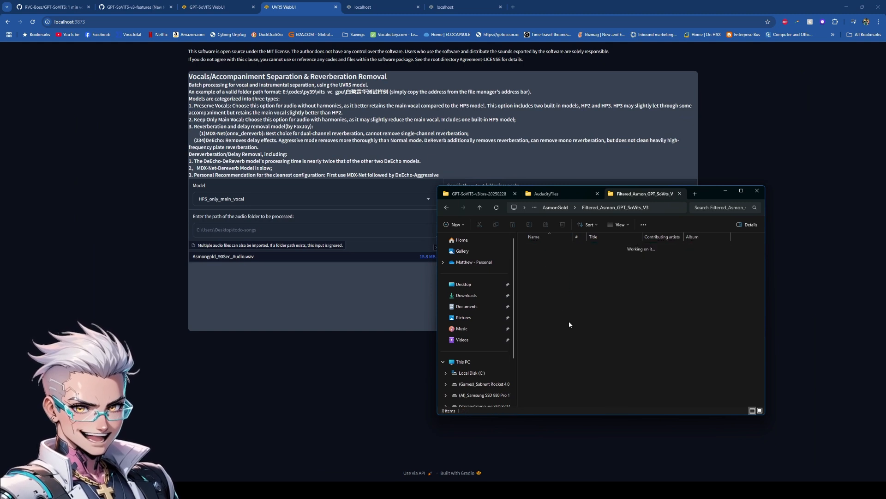
Step: Switch to Ultimate Vocal Remover, look through the MDX-Net models offered in its Download Center, and close it
left_click(531, 490)
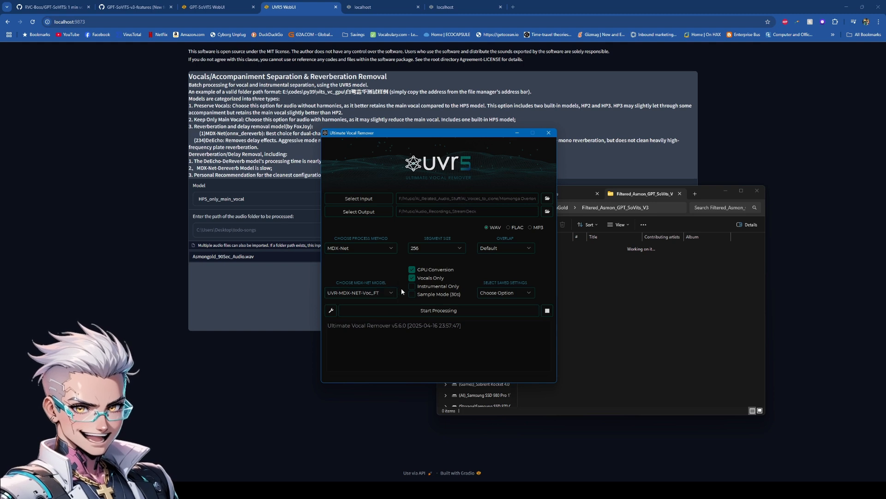
left_click(393, 292)
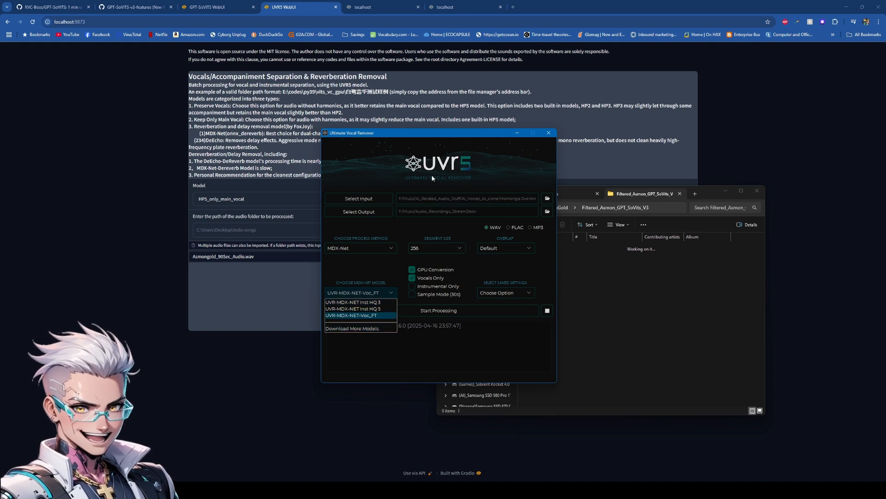
left_click(369, 329)
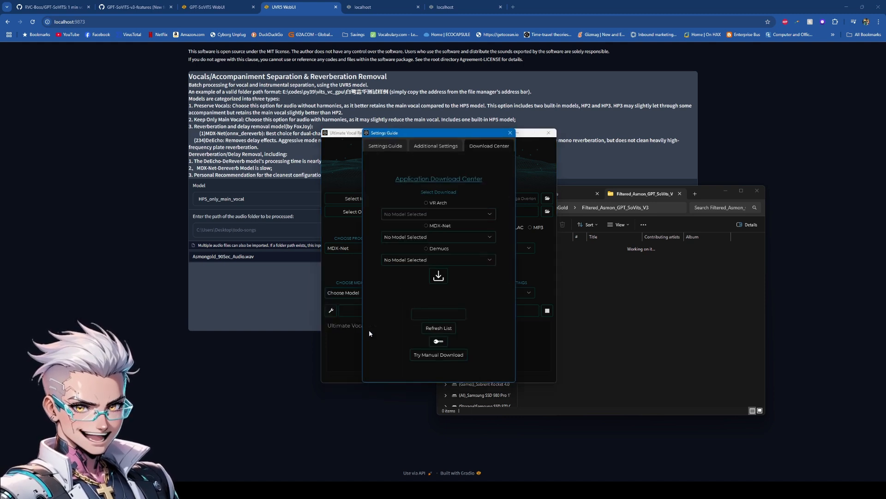
left_click(440, 226)
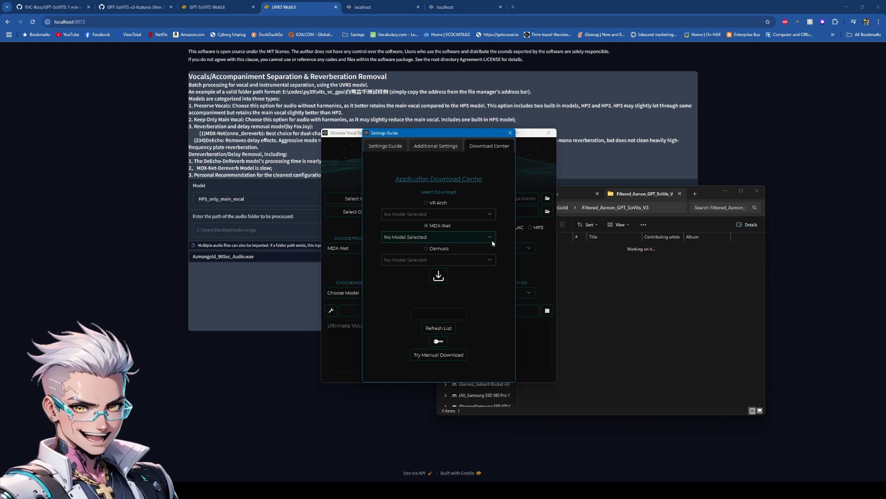
left_click(491, 238)
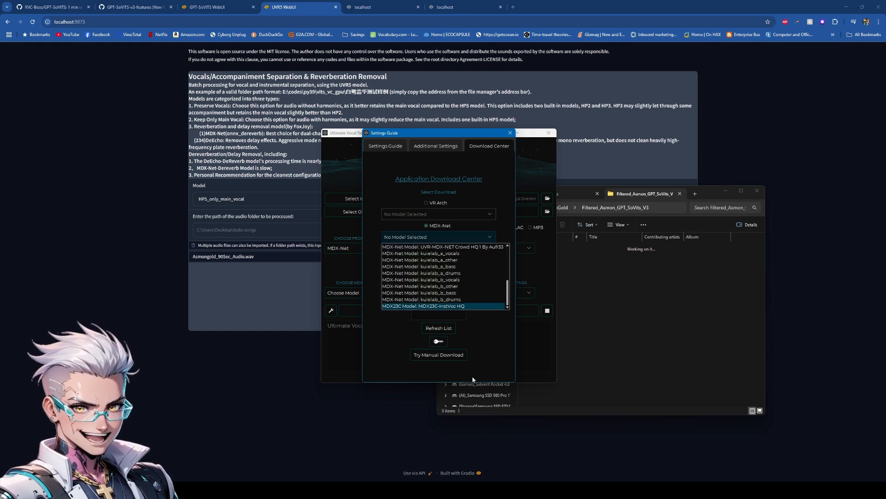
left_click(483, 340)
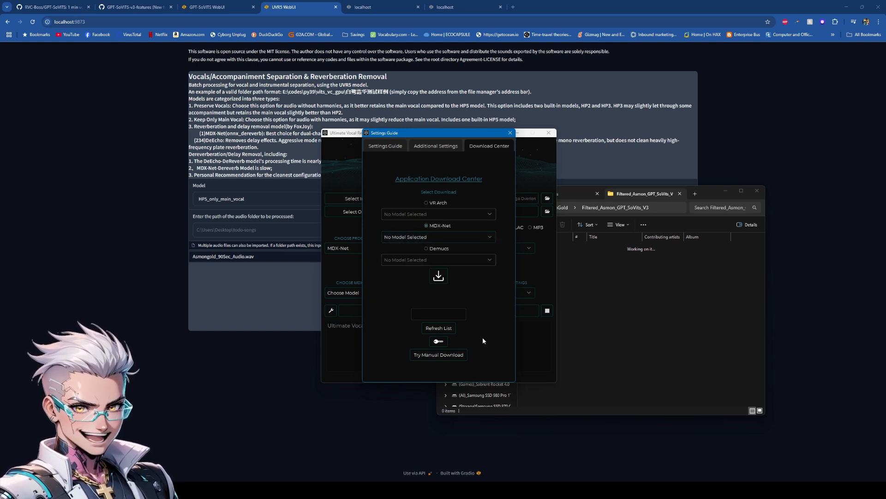
left_click(510, 133)
Step: Choose the UVR-MDX-NET-Voc_FT model and enable Vocals Only output
left_click(383, 292)
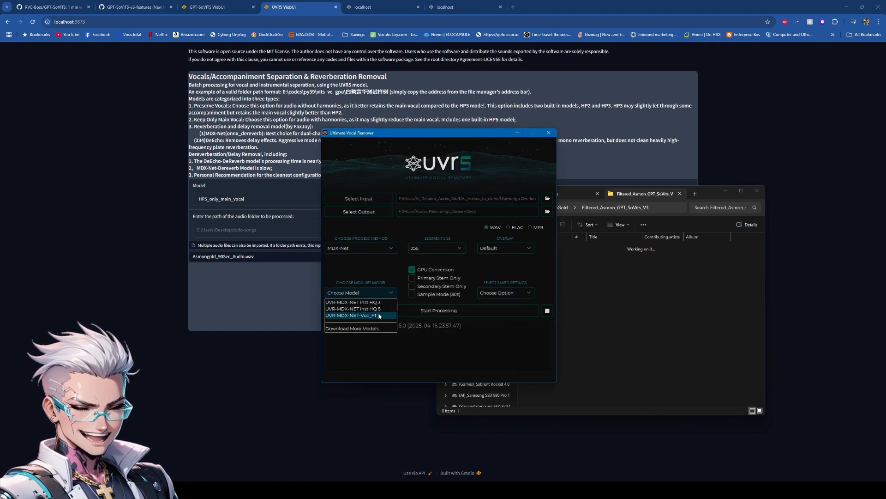
left_click(378, 315)
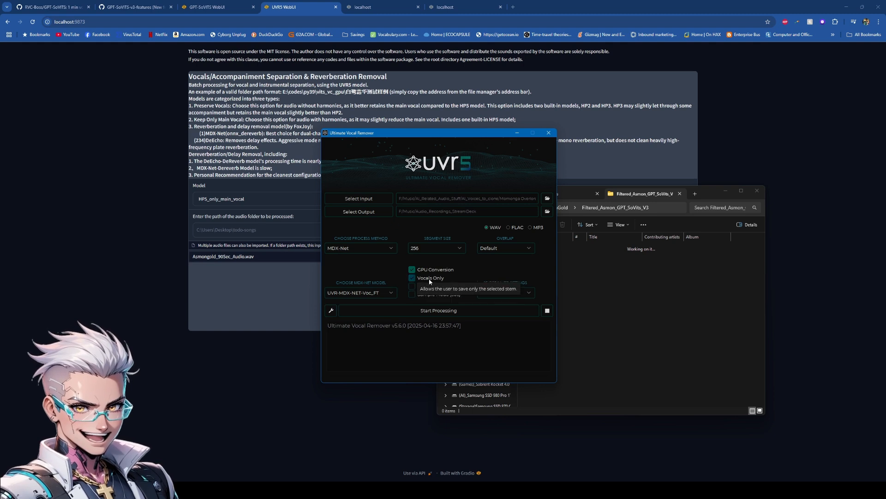
left_click(412, 277)
Step: Load the Asmongold_90Sec_Audio.wav file from the AudacityFiles folder as the input
left_click_drag(472, 130, 341, 132)
left_click(681, 194)
left_click(572, 192)
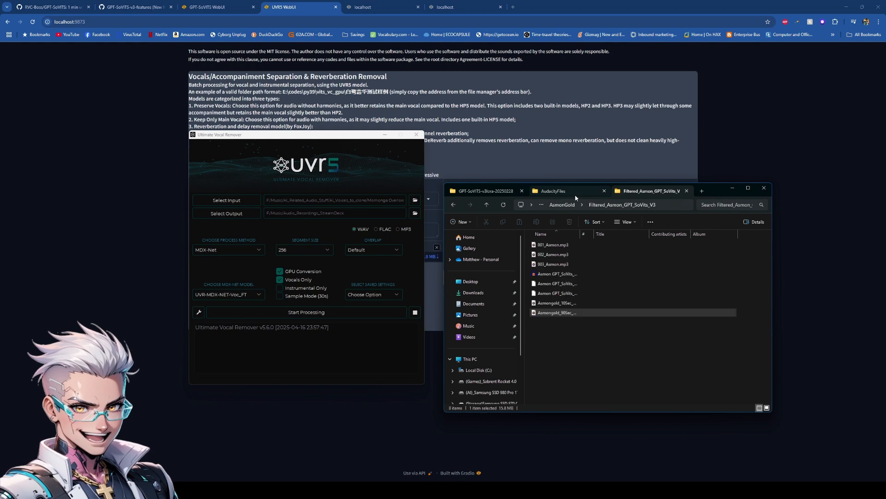
left_click_drag(563, 317, 335, 200)
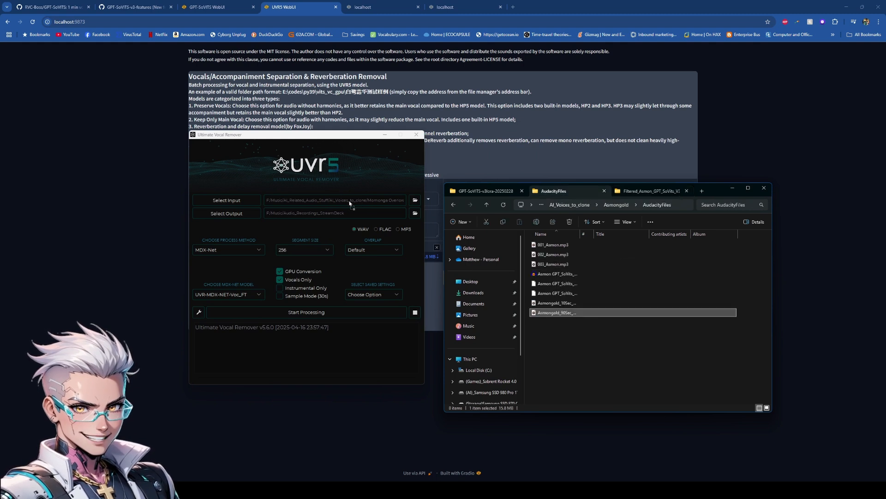
Step: Use the Filtered_Asmon_GPT_SoVits_V3 folder as output and run the vocal extraction
left_click(656, 192)
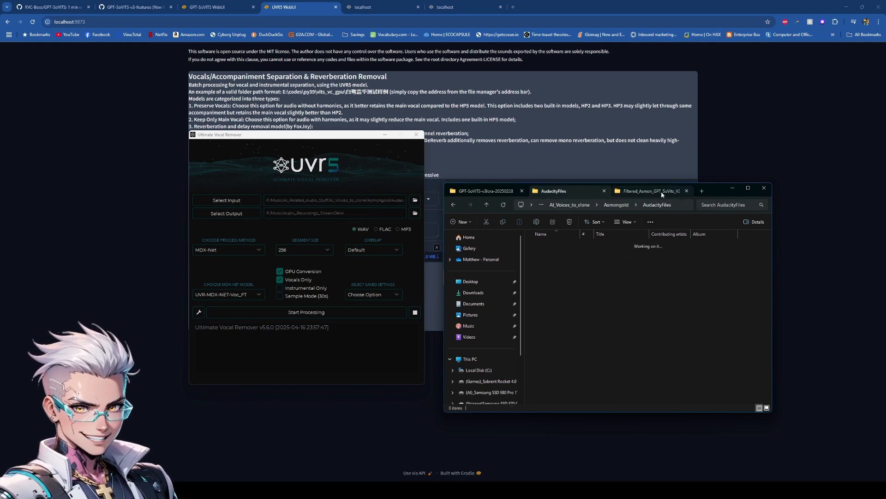
left_click_drag(632, 209, 338, 217)
left_click(334, 316)
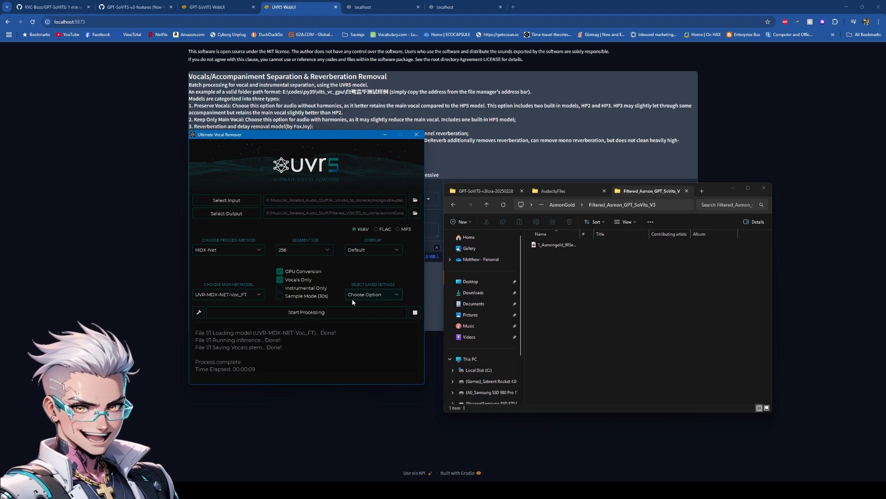
Step: Listen to the extracted vocal file at several points along its length and close the player
double_click(576, 245)
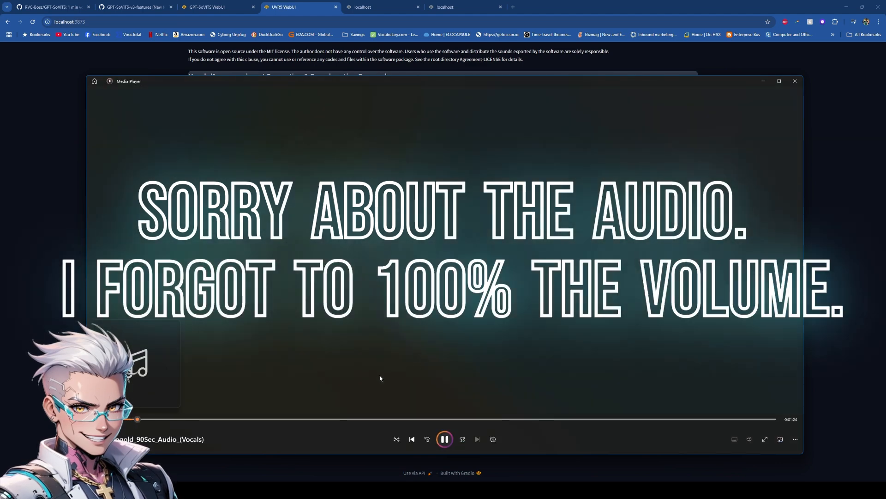
left_click(334, 420)
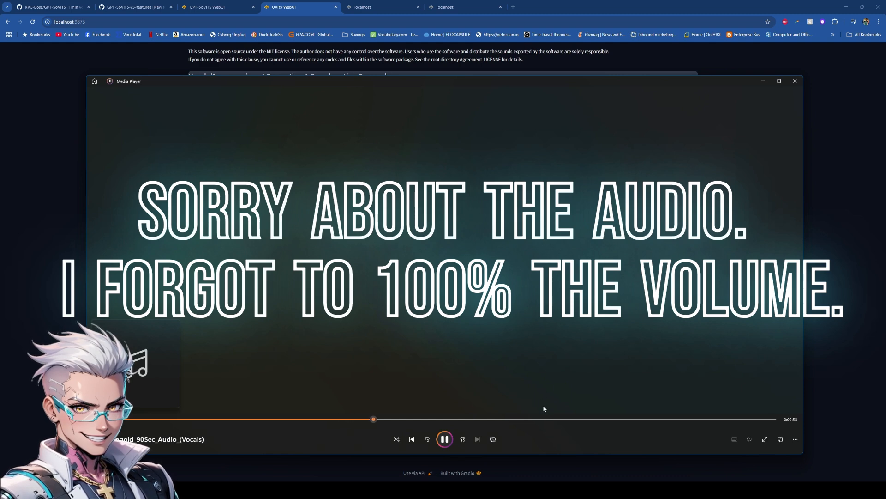
left_click(560, 420)
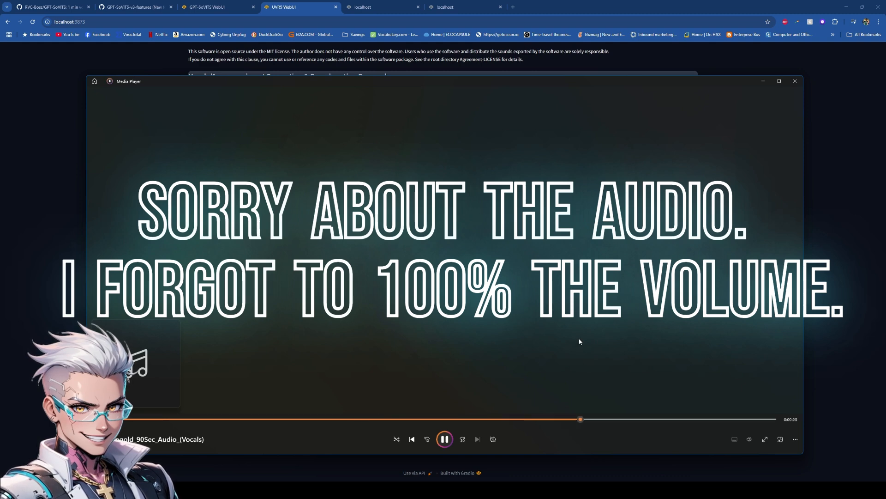
left_click(800, 82)
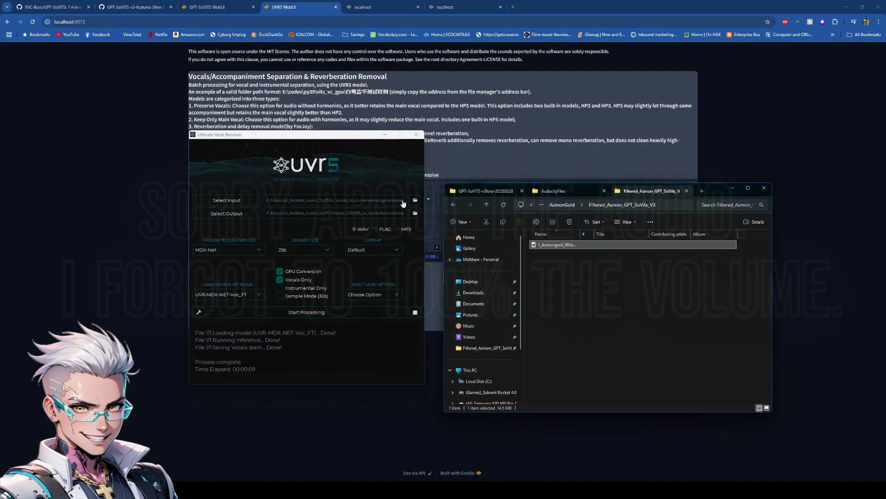
Step: In the GPT-SoVITS WebUI, set the audio slicer input to the copied path of 1_Asmongold_90Sec_Audio_(Vocals).wav
left_click(385, 134)
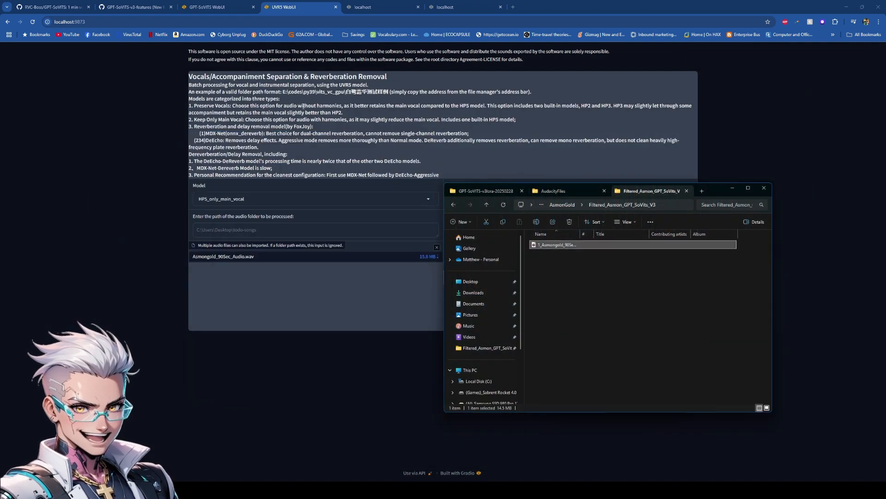
left_click(207, 7)
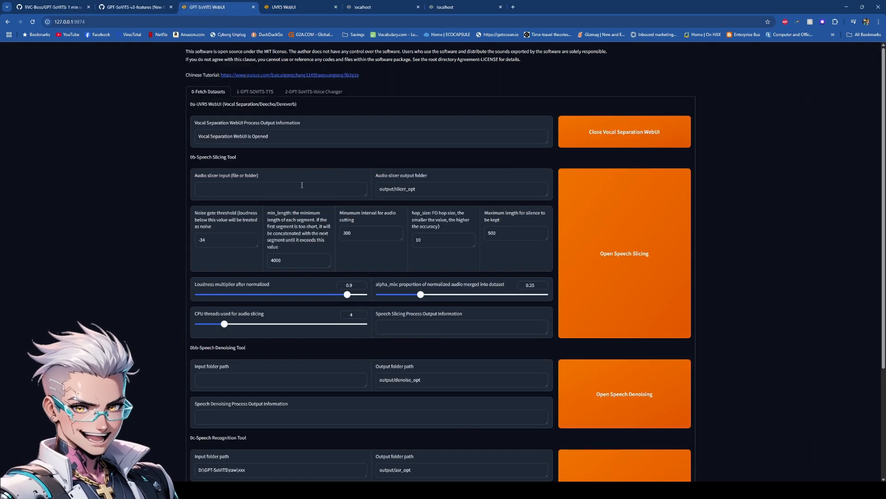
mouse_move(436, 490)
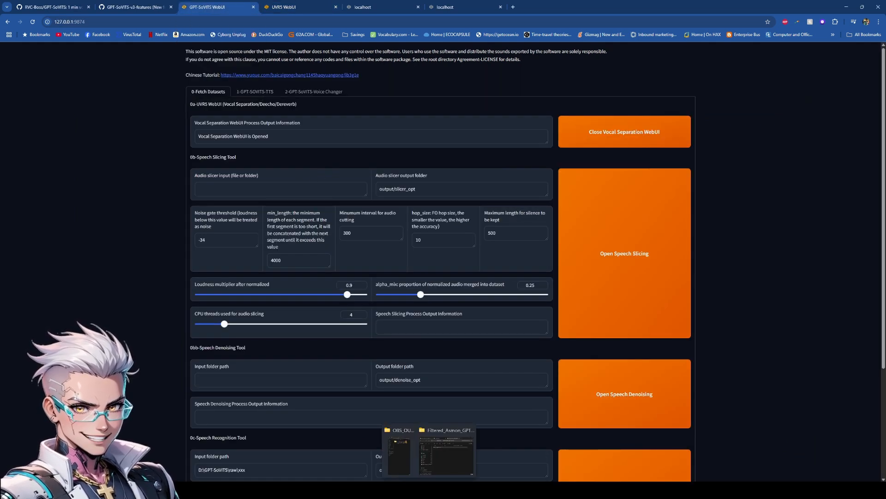
left_click(456, 450)
left_click_drag(718, 190, 751, 141)
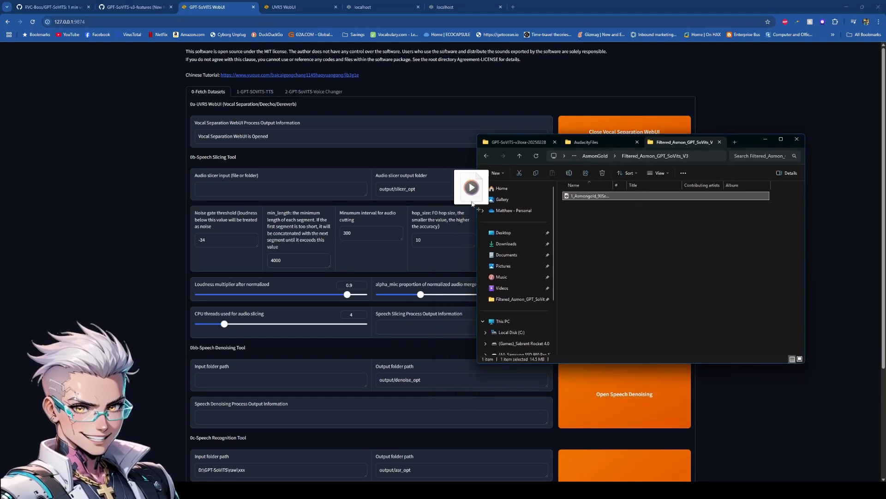
right_click(612, 199)
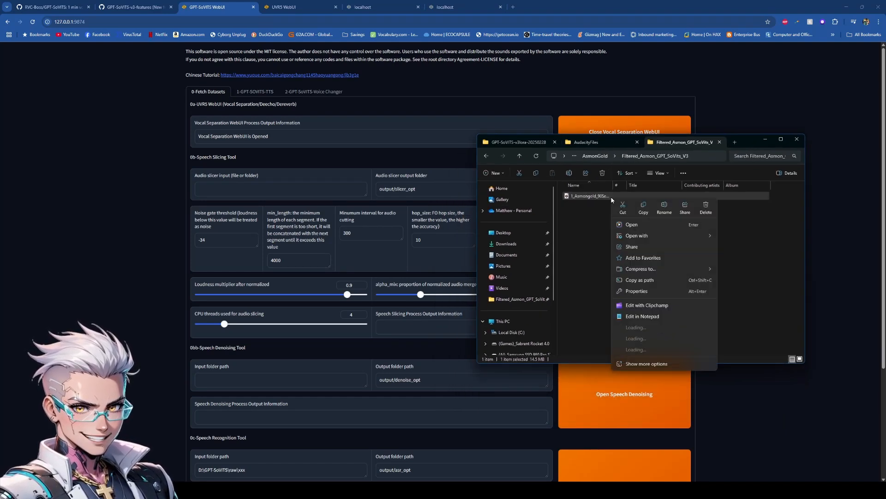
left_click(640, 281)
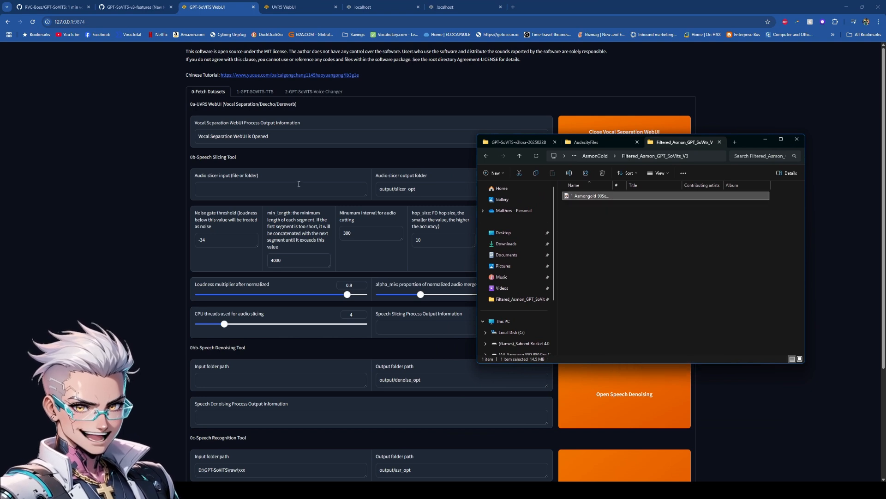
left_click(290, 189)
key("ctrl+v")
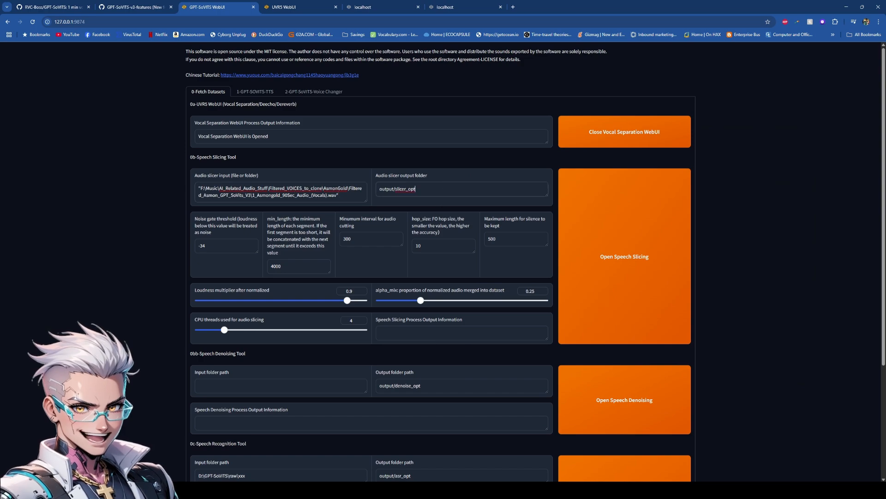
Step: Create a folder named slicer inside the Filtered_Asmon_GPT_SoVits_V3 folder
left_click(466, 456)
right_click(618, 247)
mouse_move(664, 297)
left_click(734, 299)
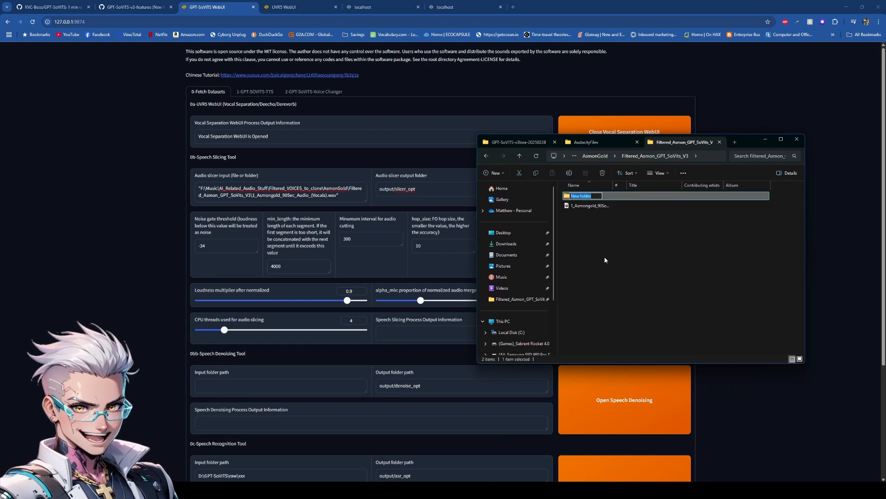
type("Slicer")
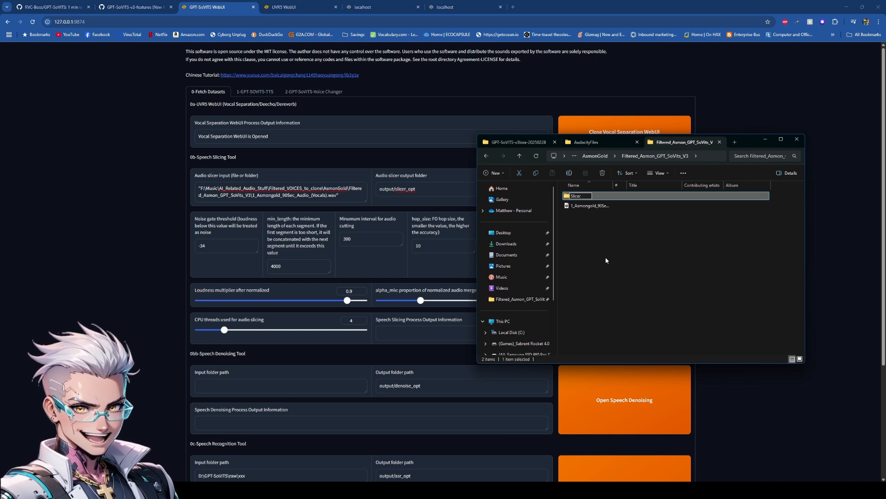
key("BackSpace")
key("BackSpace")
key("BackSpace")
key("BackSpace")
key("BackSpace")
type("slive")
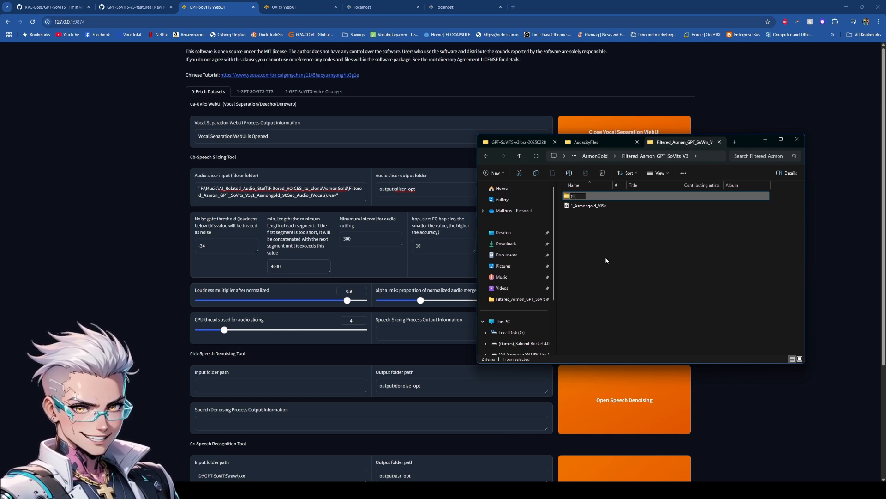
key("BackSpace")
key("BackSpace")
type("cer")
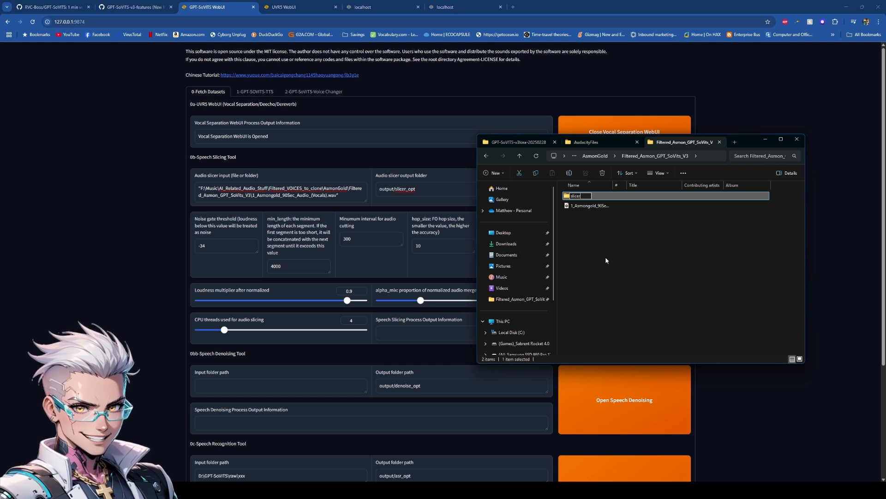
key("Return")
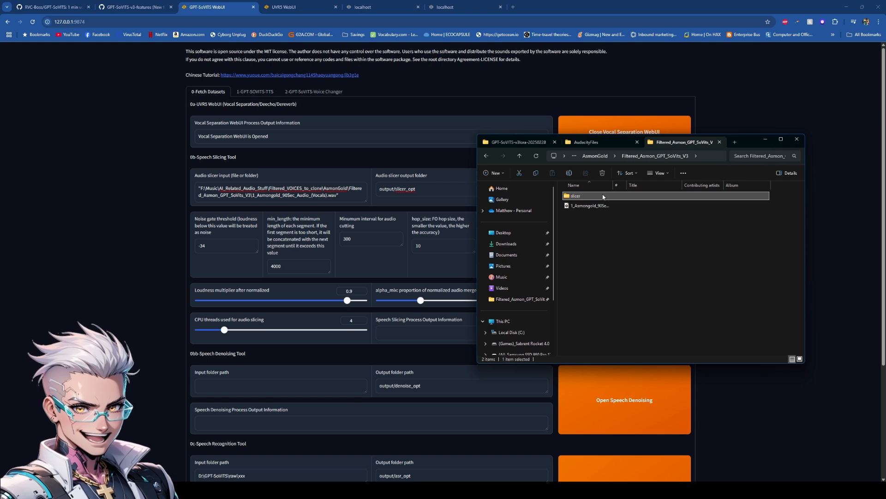
Step: Set the audio slicer output folder to the new slicer folder's path and run speech slicing
left_click_drag(436, 192, 413, 182)
key("ctrl+v")
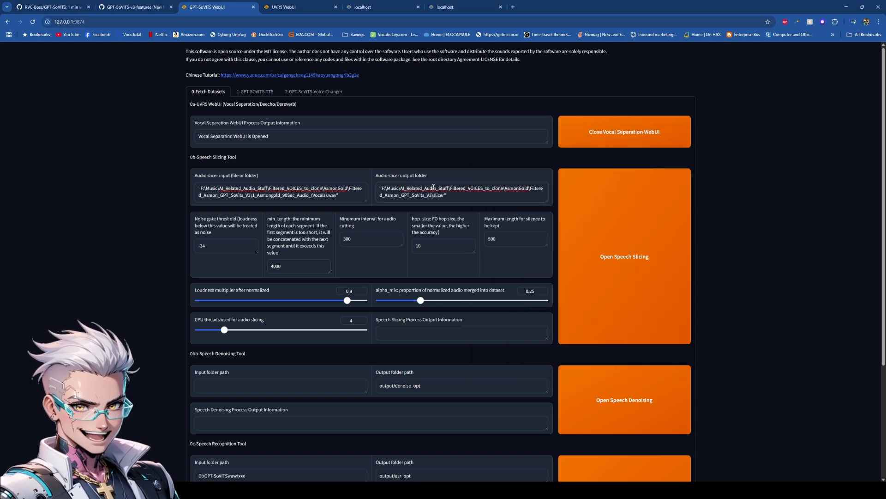
scroll(766, 291, "down", 2)
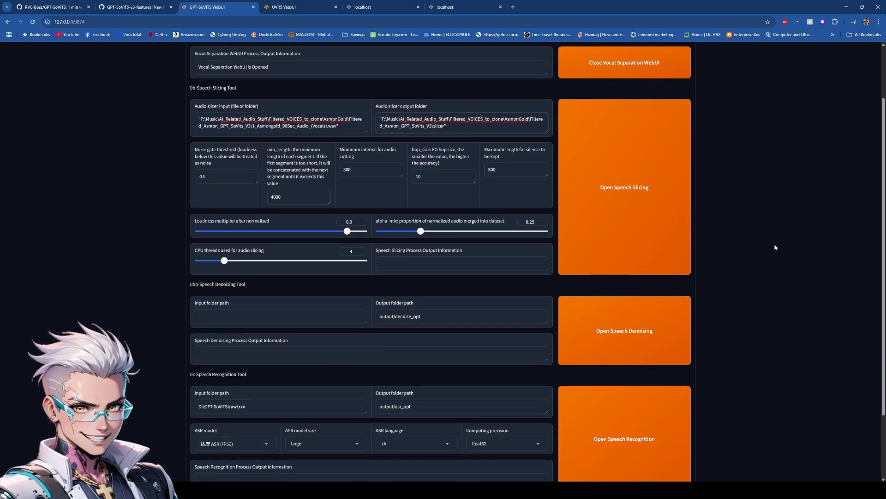
scroll(720, 230, "down", 2)
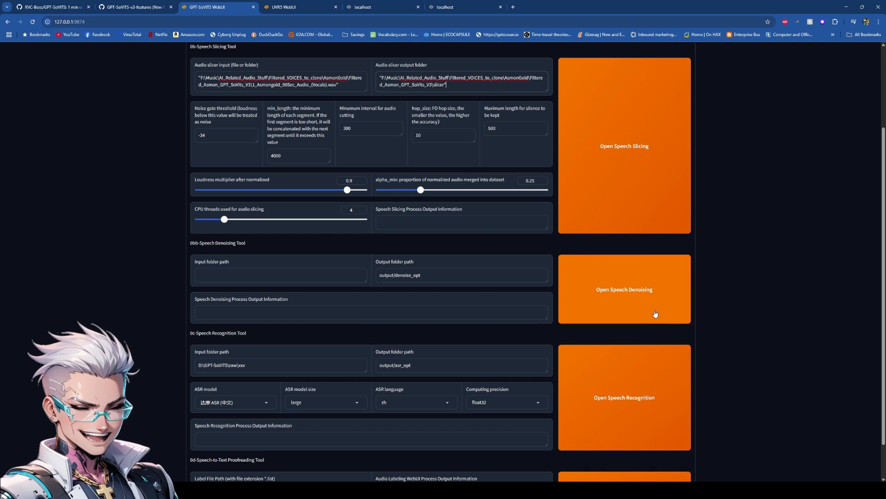
scroll(735, 238, "up", 4)
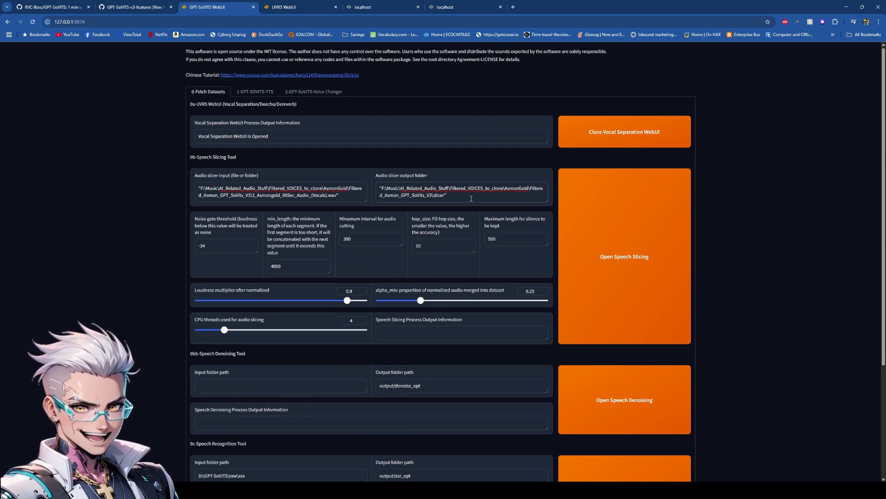
left_click(588, 229)
Step: Run speech denoising on the slicer folder with output/denoise_opt as the output folder
scroll(755, 255, "down", 2)
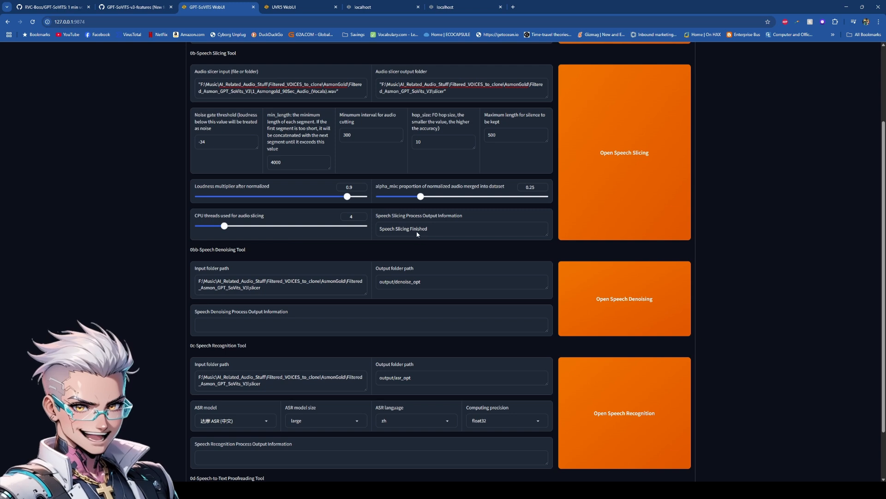
scroll(751, 300, "down", 1)
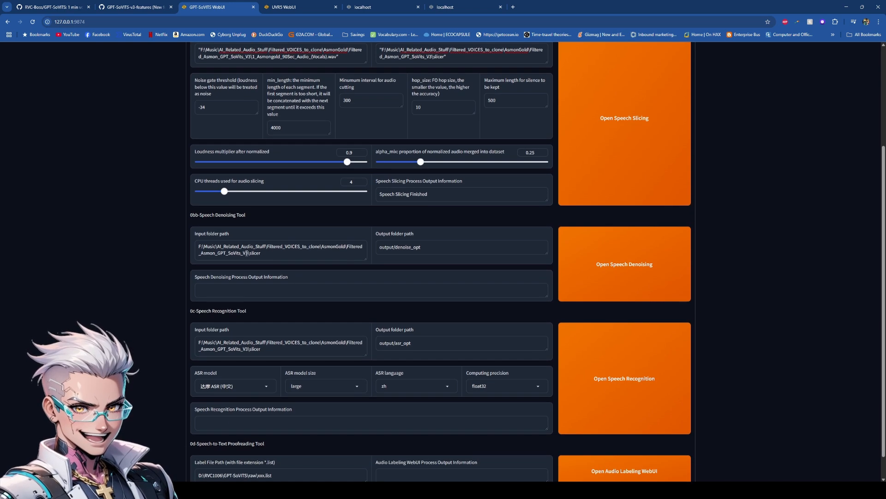
left_click(630, 270)
scroll(719, 262, "down", 1)
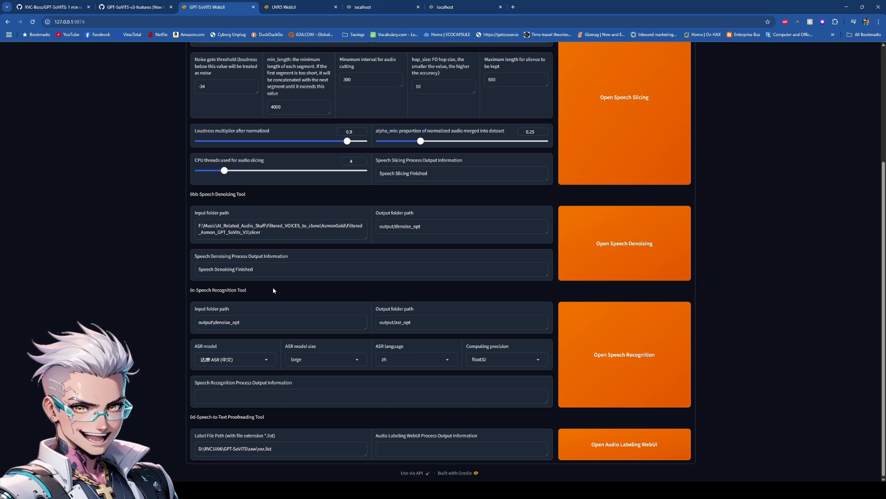
Step: Run speech recognition on output/denoise_opt using Faster Whisper, model size large-v3, language auto and float16 precision
left_click(259, 361)
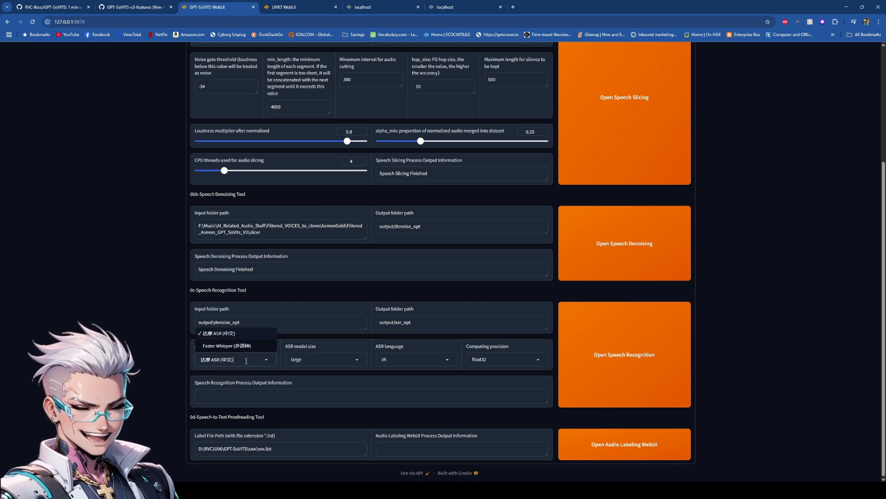
left_click(231, 346)
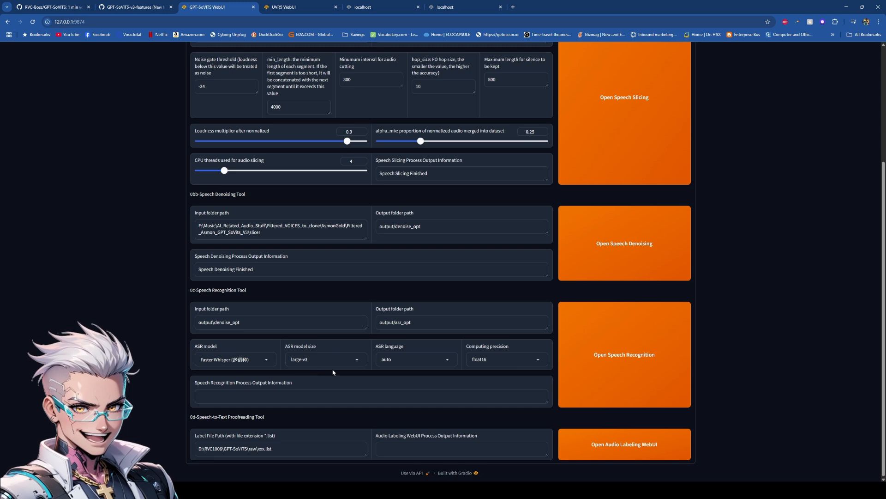
left_click(321, 359)
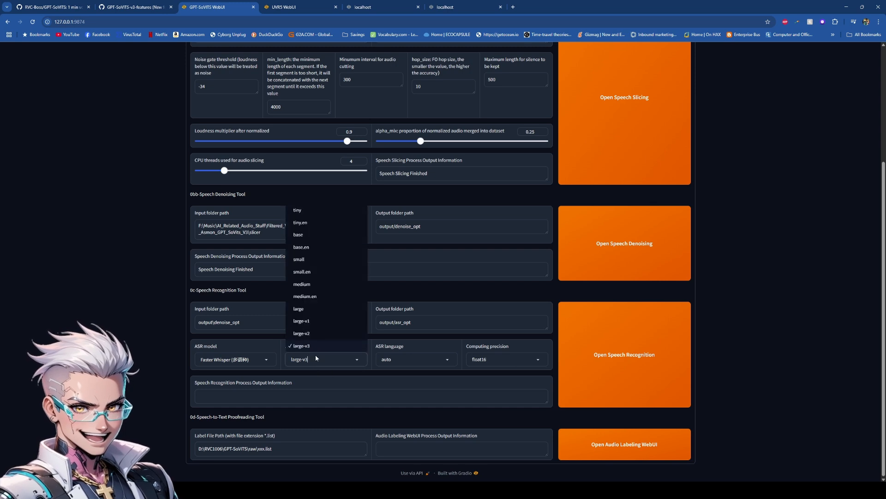
left_click(327, 378)
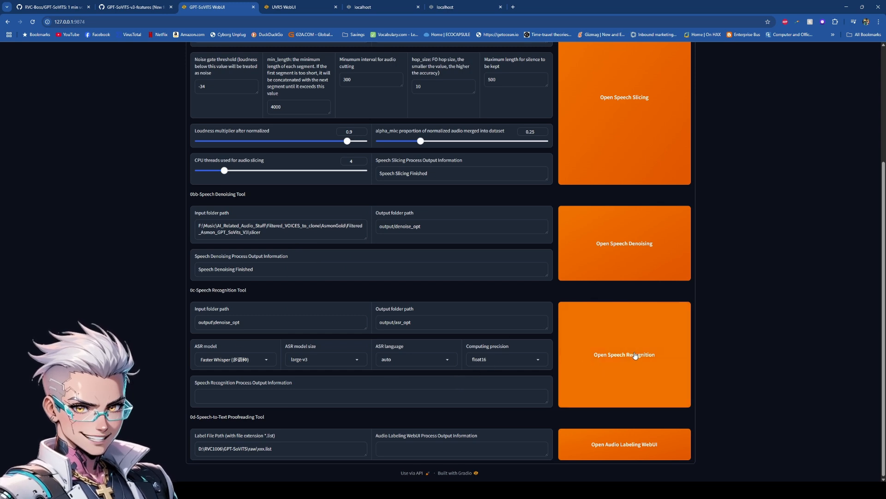
left_click(661, 361)
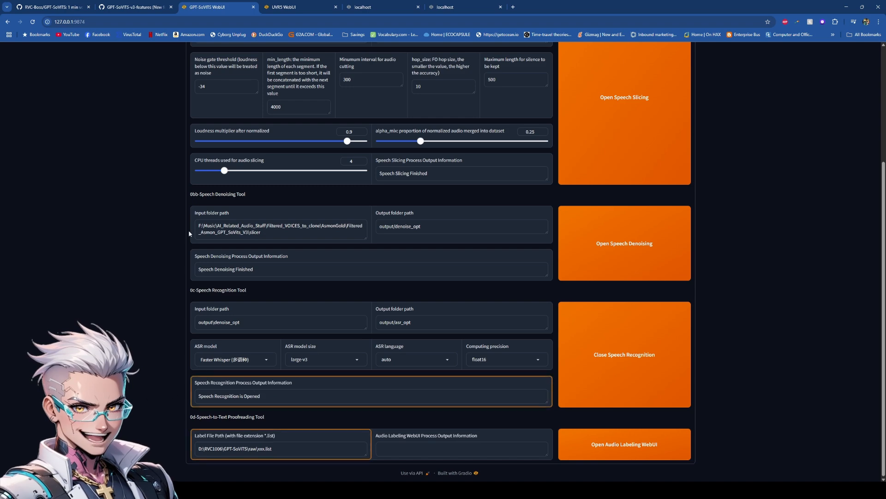
Step: Check the speech recognition progress in the GPT_SoVITS_V3_Start console window
scroll(264, 142, "up", 3)
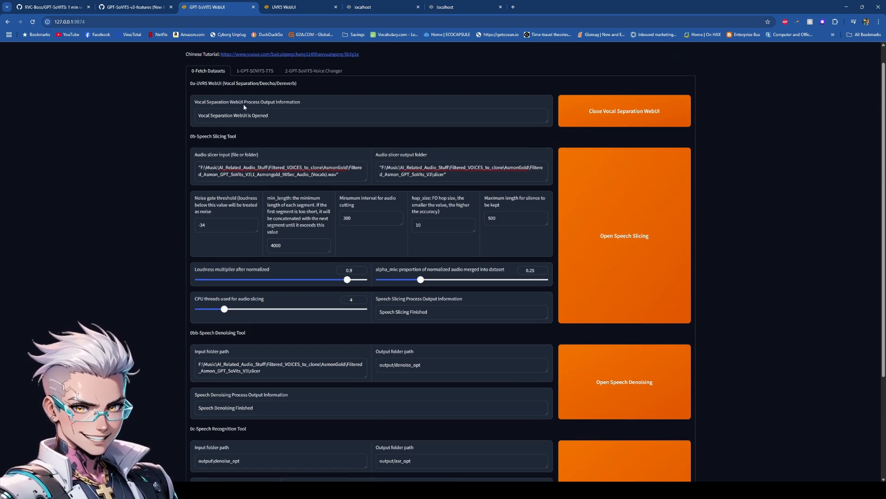
left_click(292, 8)
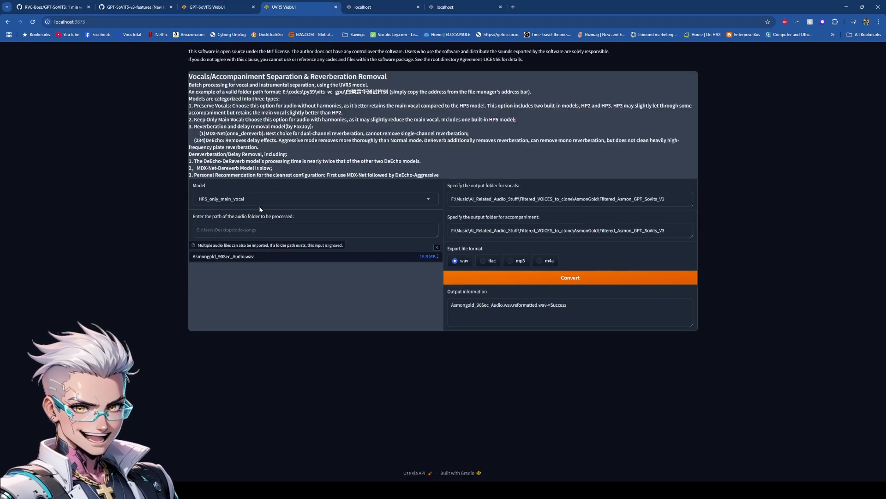
left_click(226, 7)
scroll(172, 240, "down", 5)
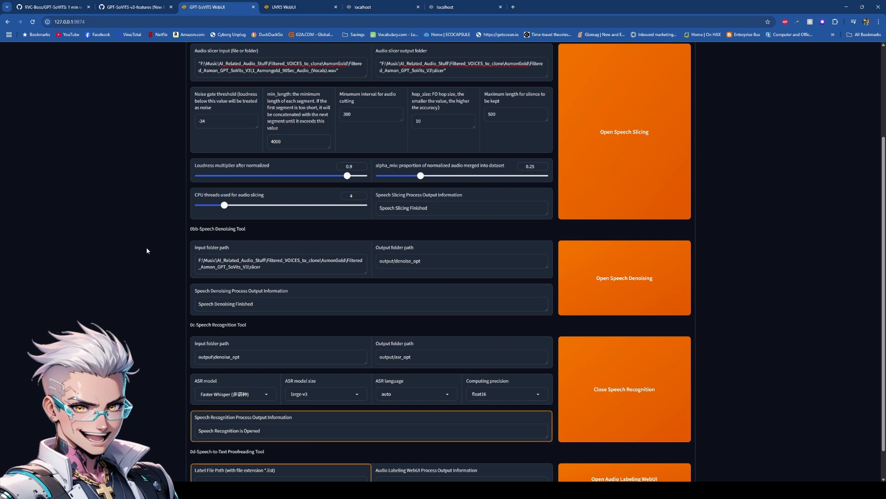
scroll(146, 249, "down", 1)
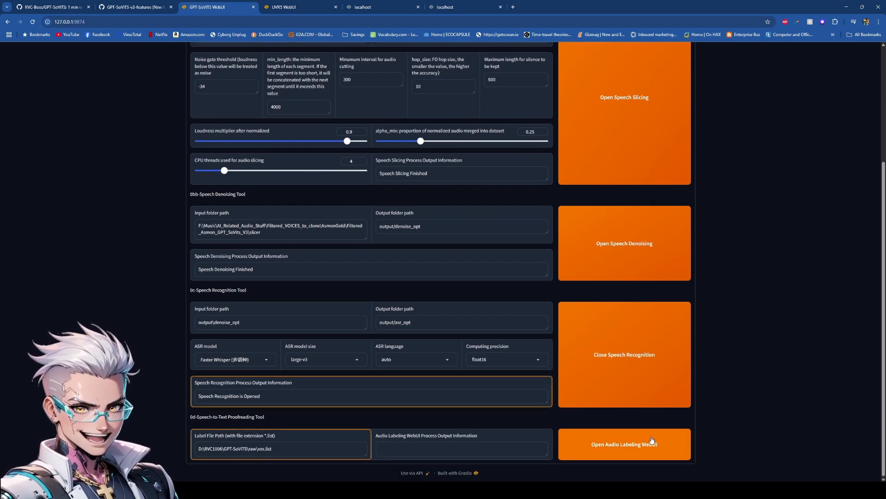
left_click(611, 489)
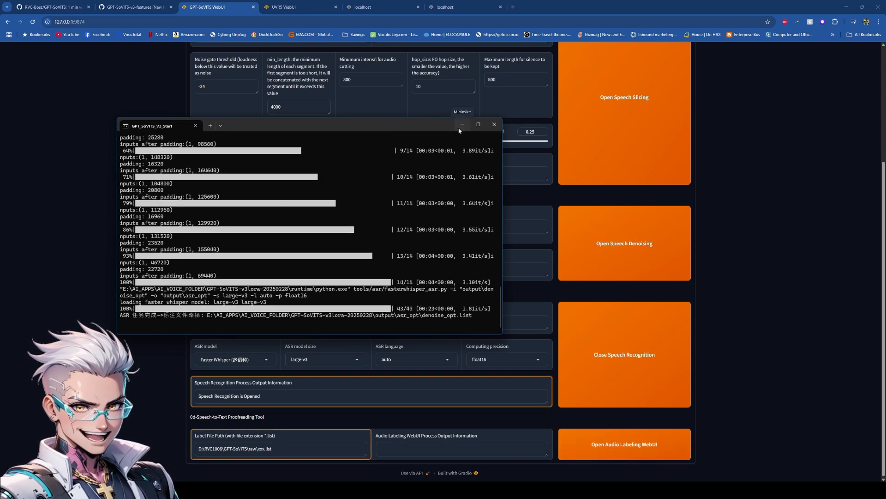
left_click(460, 128)
left_click(596, 491)
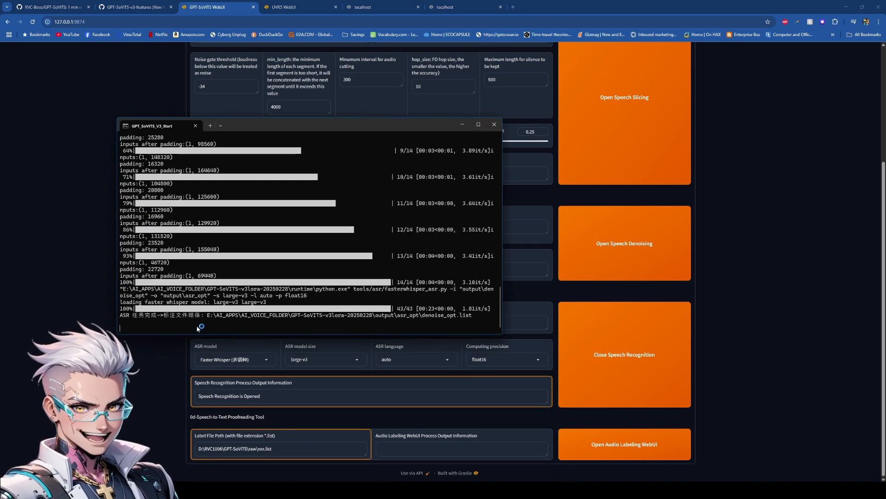
left_click(462, 125)
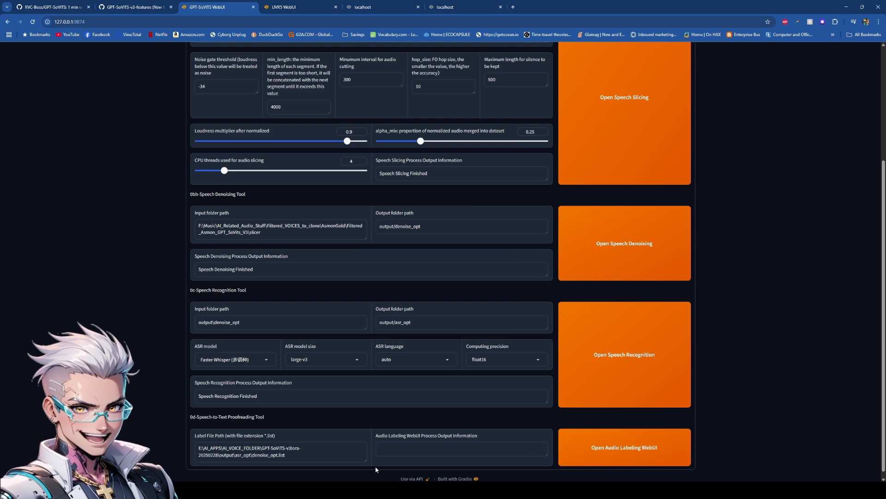
Step: Open the audio labeling WebUI, reload the existing localhost:9871 page and close the duplicate Gradio page
left_click(636, 451)
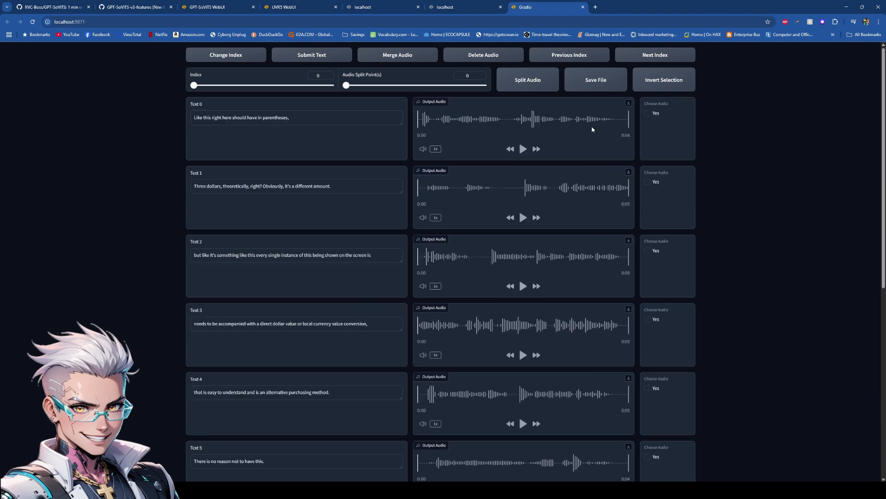
left_click(369, 8)
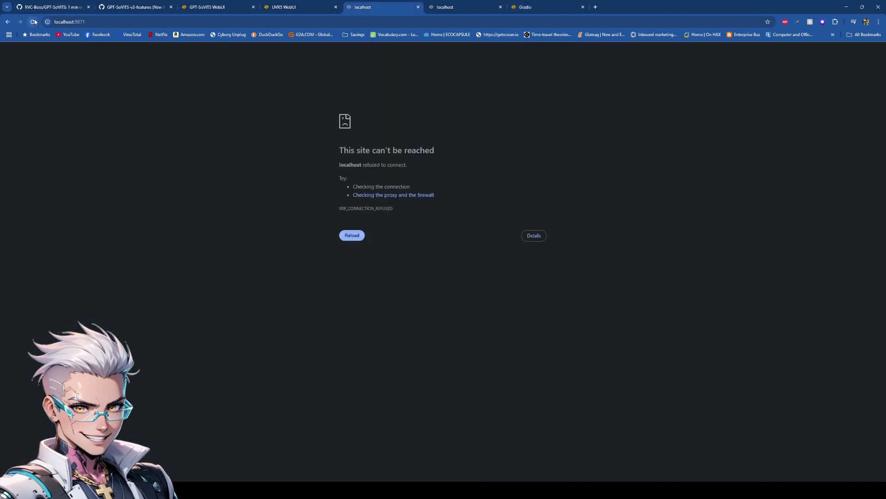
left_click(33, 22)
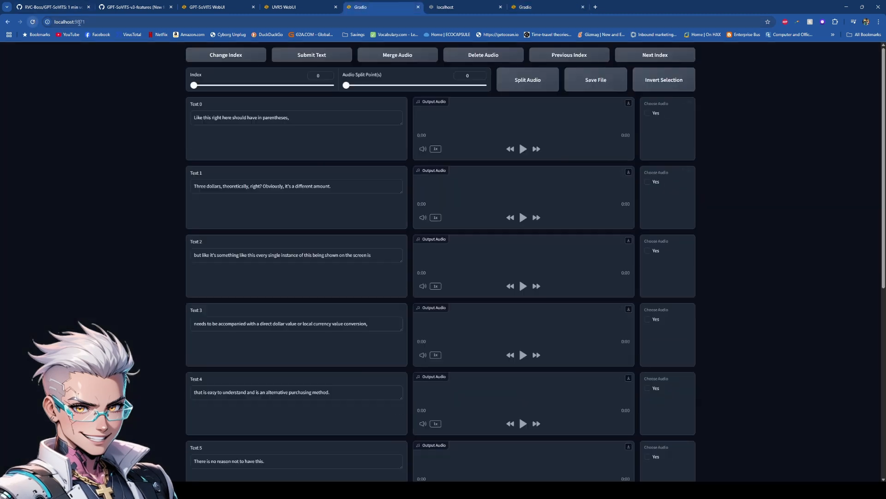
left_click(583, 8)
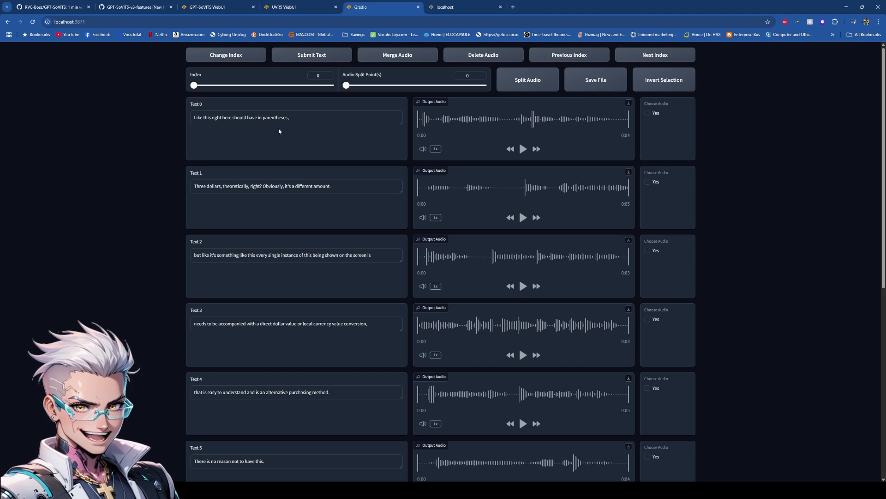
Step: Play audio clips 0 to 3 and compare each one with its transcript
left_click(523, 151)
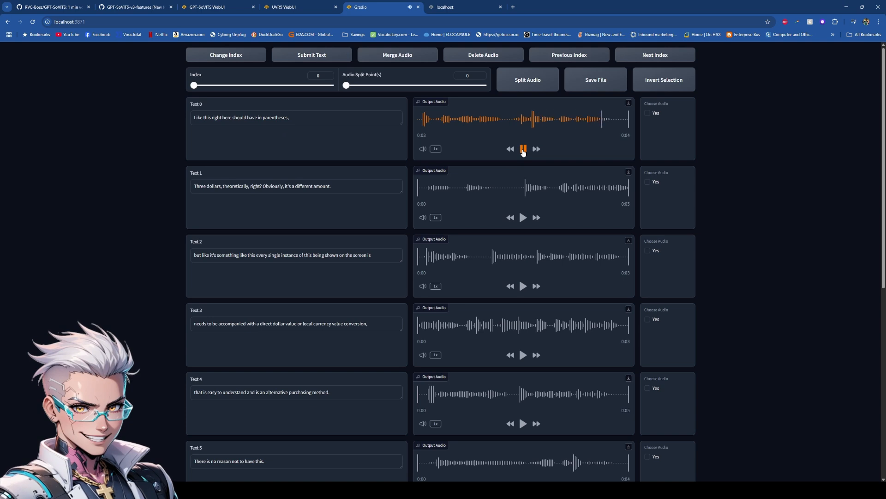
left_click(524, 219)
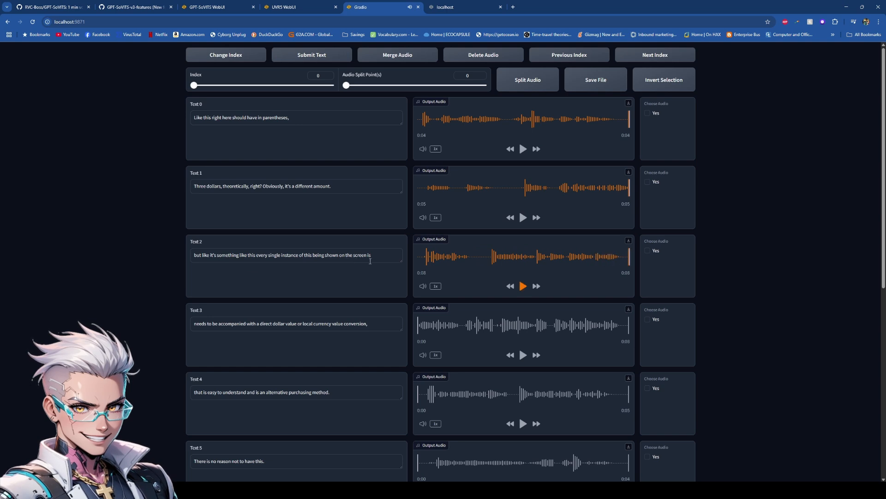
scroll(370, 261, "down", 3)
left_click(523, 285)
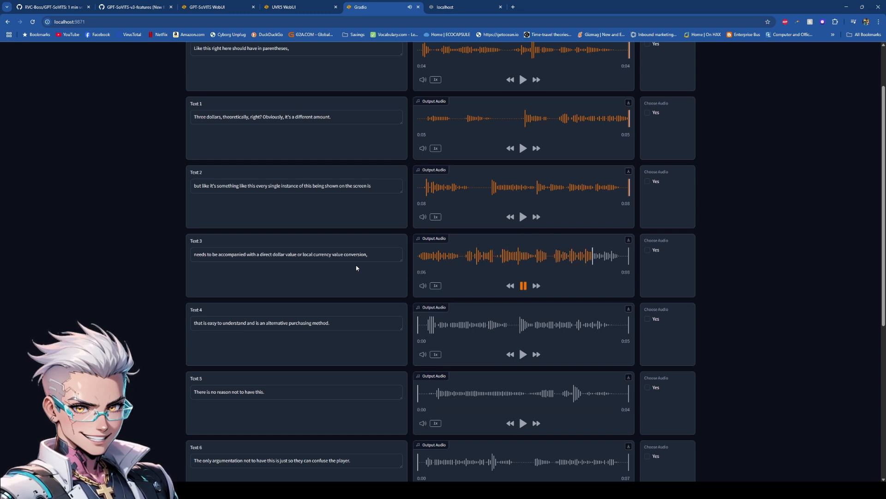
Step: Remove the trailing word "is" from the Text 2 transcript, check the remaining clips and submit the corrected text
left_click(379, 190)
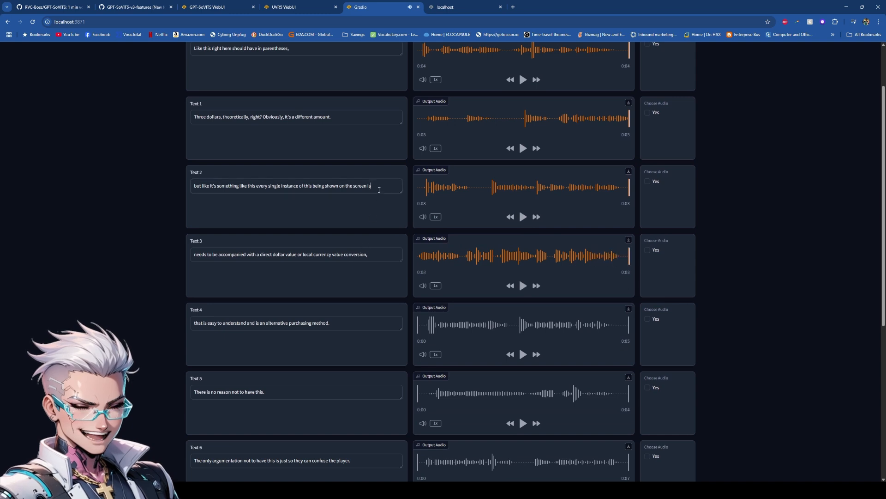
scroll(385, 203, "down", 2)
left_click(523, 285)
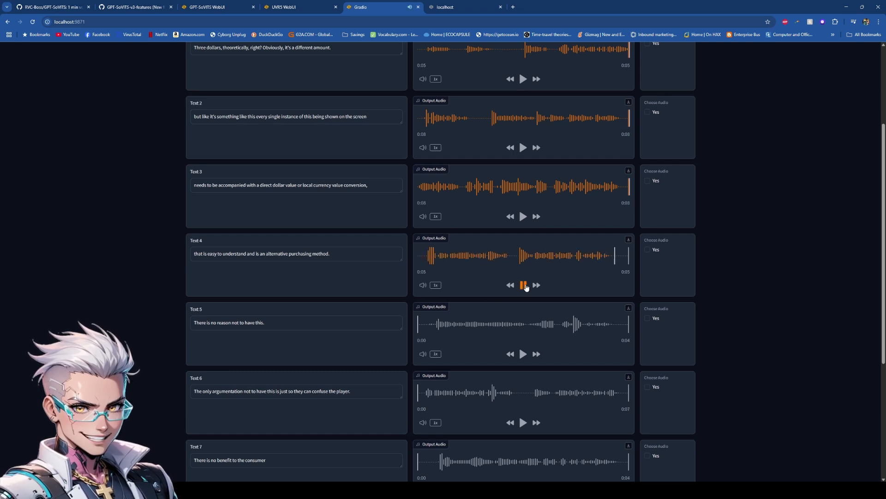
scroll(300, 295, "up", 3)
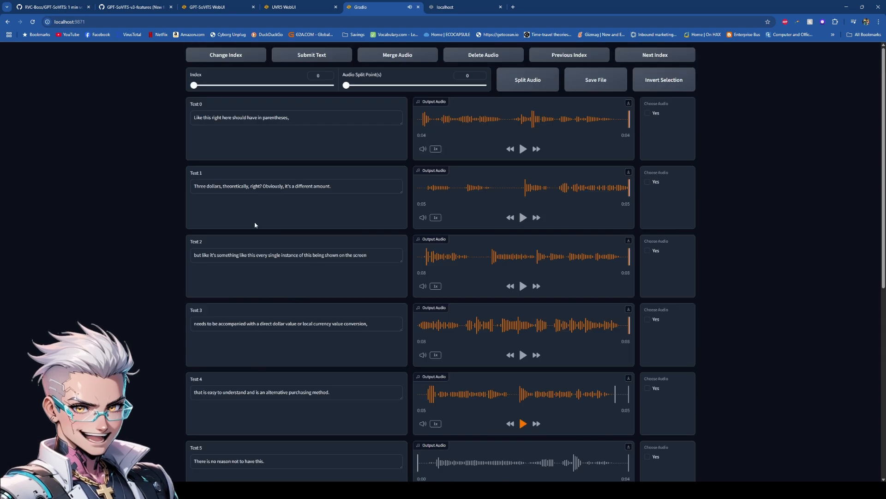
scroll(385, 432, "down", 7)
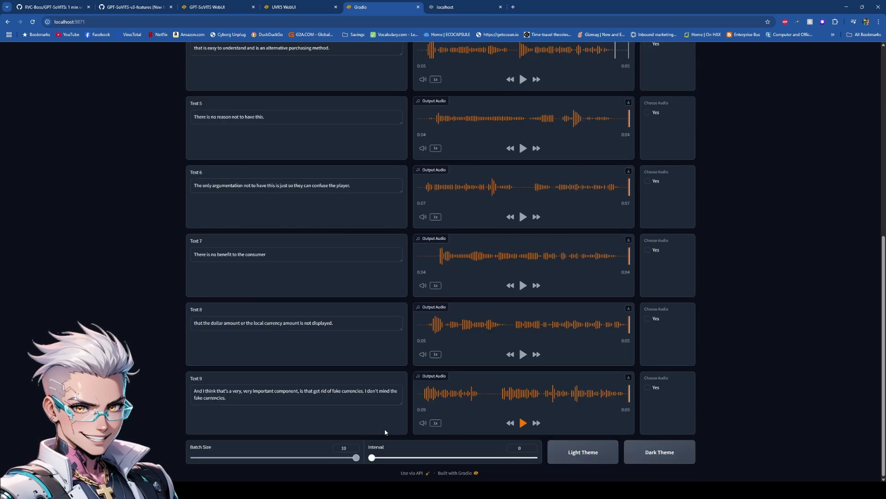
scroll(386, 432, "up", 7)
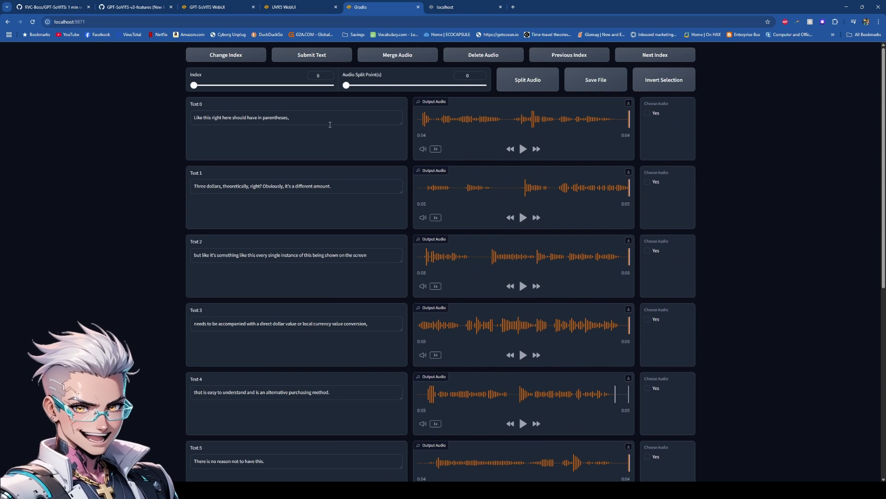
left_click(317, 59)
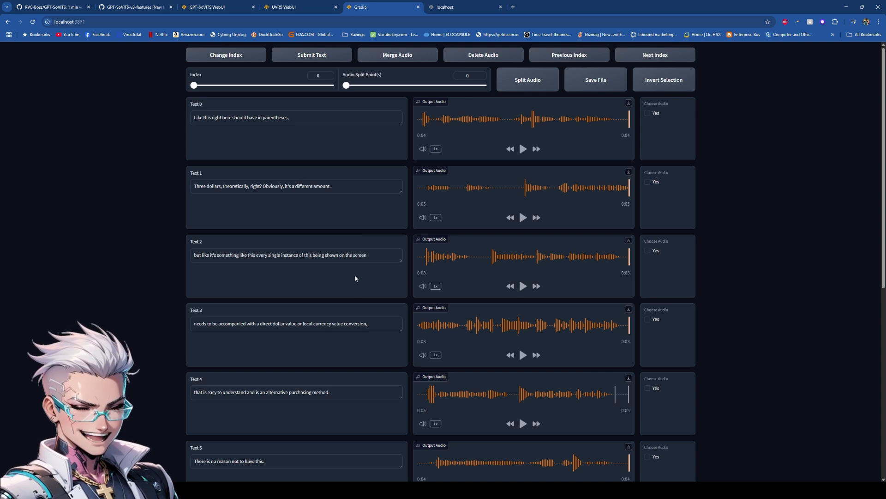
Step: In the GPT-SoVITS WebUI, name the TTS model Asmongold_01, select version v3 and run one-click training set formatting
left_click(229, 9)
scroll(784, 407, "up", 3)
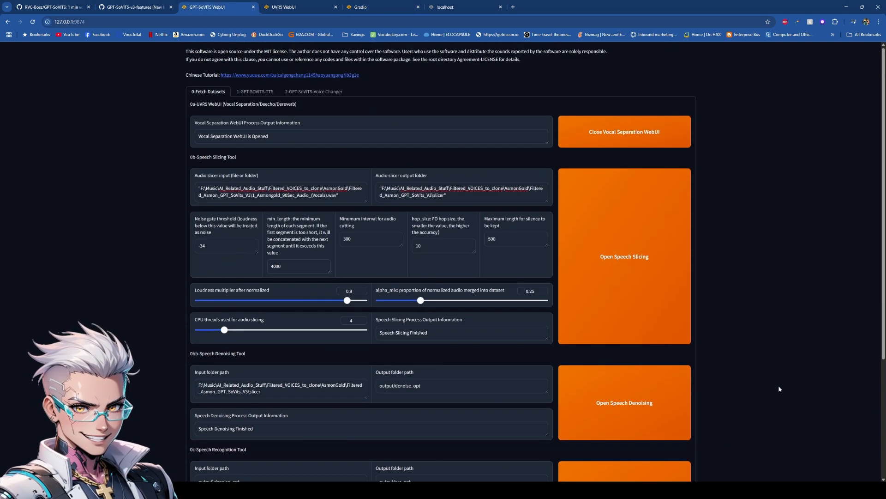
left_click(245, 92)
double_click(198, 125)
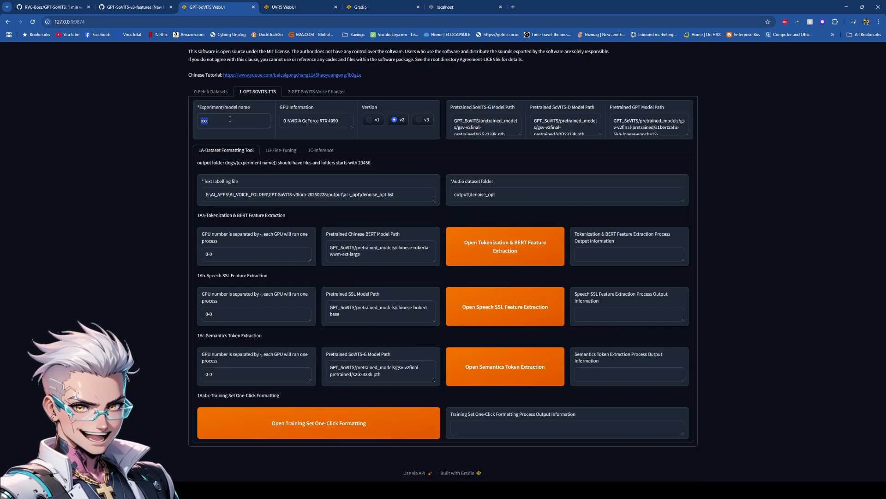
type("Asmongold_01")
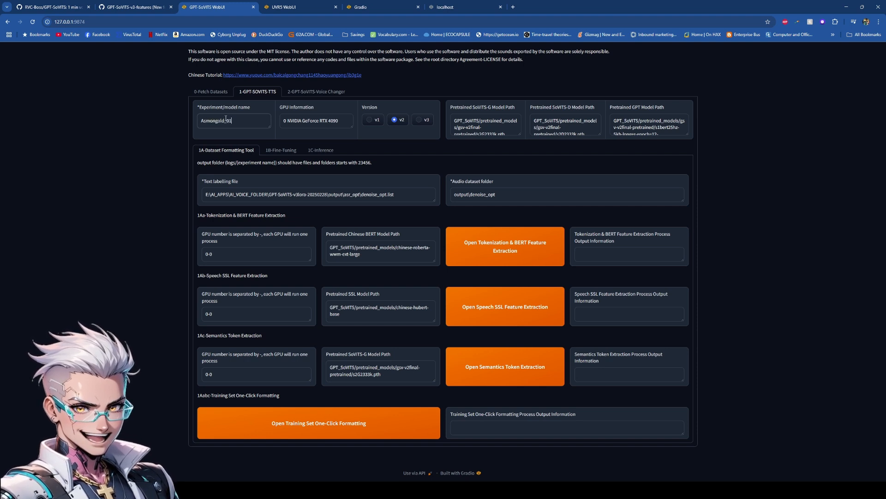
left_click(420, 120)
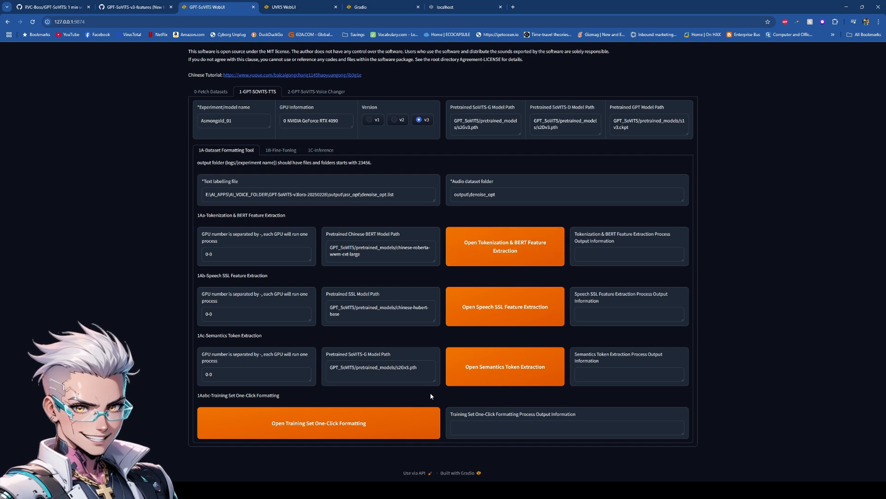
left_click(296, 431)
Step: Set the fine-tuning LoRA rank to 128 and start SoVITS training
left_click(280, 150)
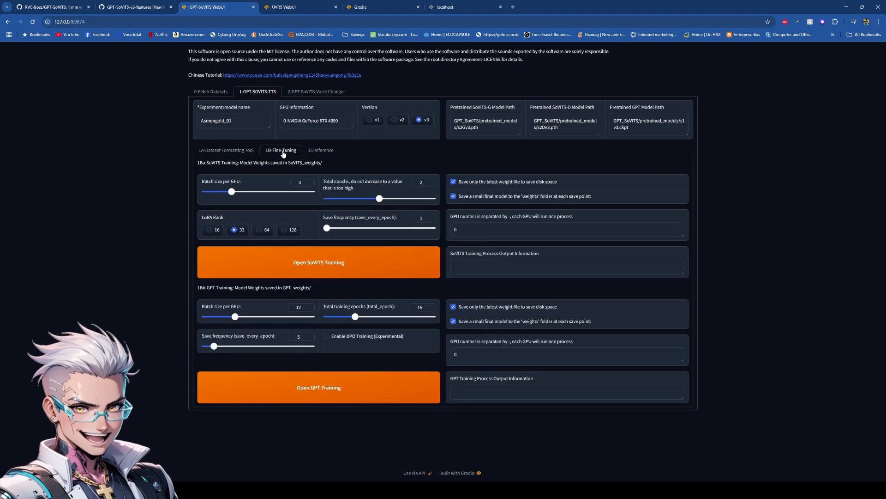
left_click(290, 234)
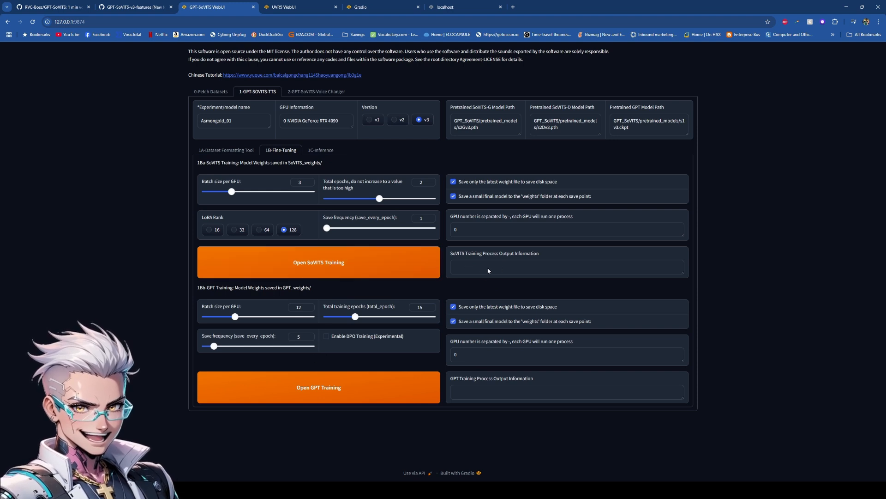
left_click(383, 263)
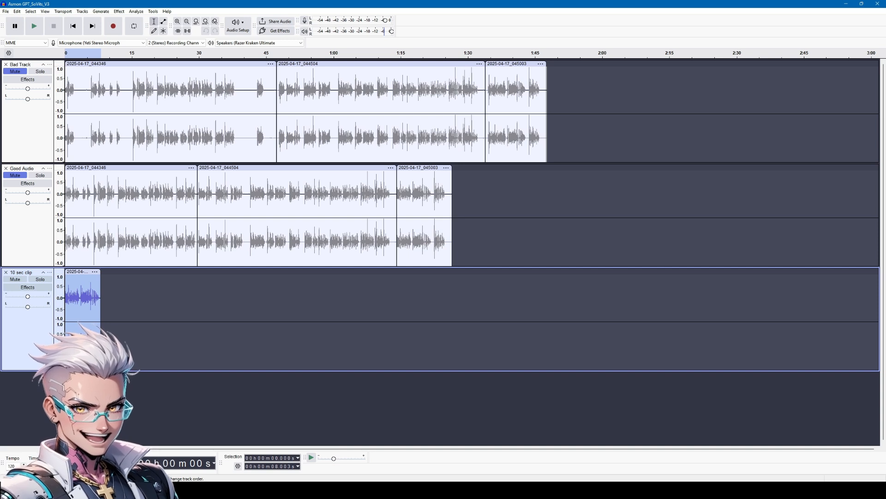
Step: Play the 10 sec clip in Audacity and return to the audio labeling page in the browser
key("space")
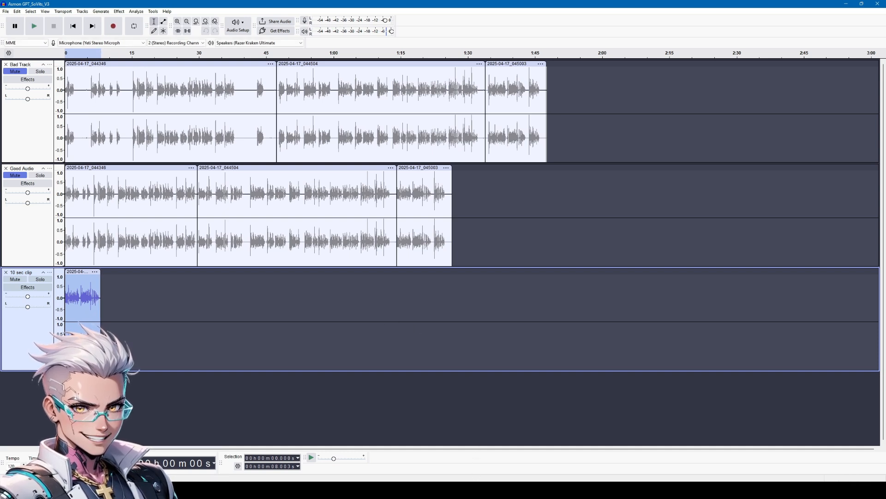
left_click(513, 450)
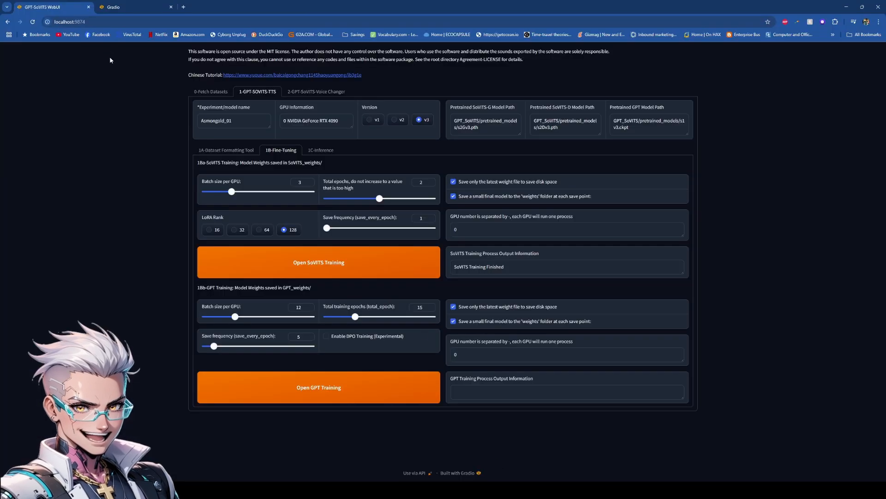
left_click(129, 7)
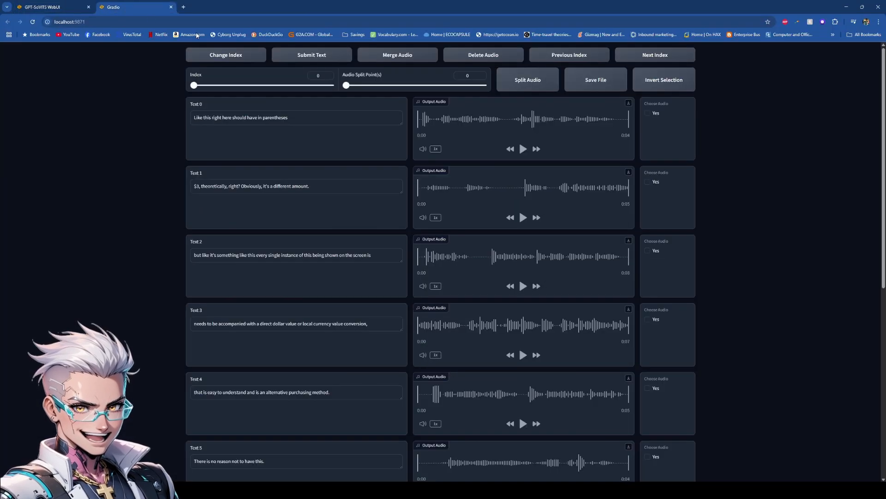
Step: Show the clips from index 10 onward and compare the Text 12 transcript with the 10 sec clip played in Audacity
left_click(666, 57)
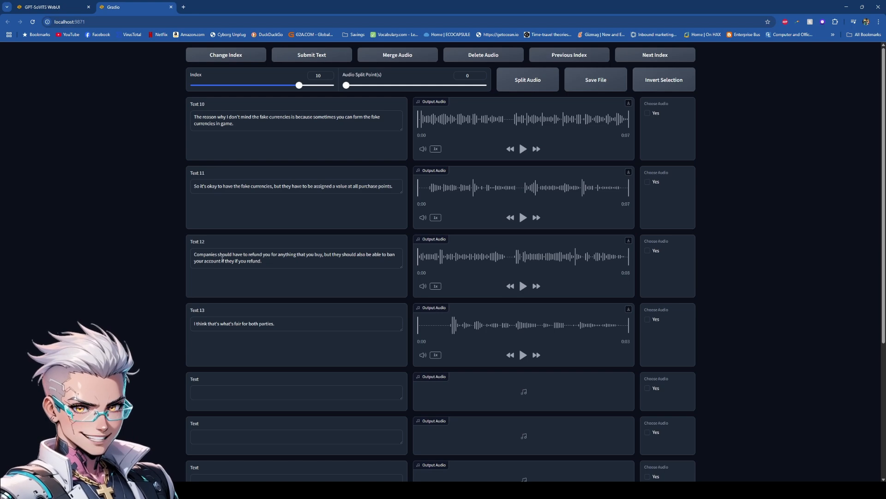
left_click_drag(216, 257, 183, 244)
left_click(609, 490)
key("space")
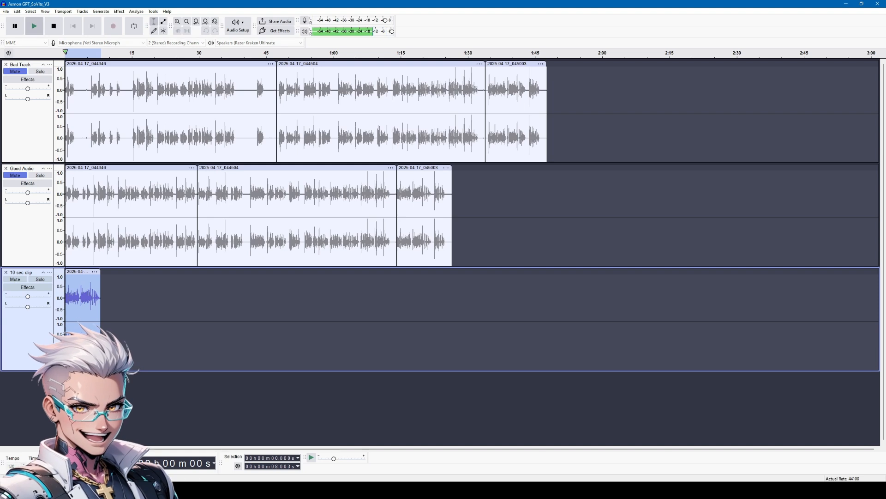
key("space")
left_click(97, 55)
left_click(88, 55)
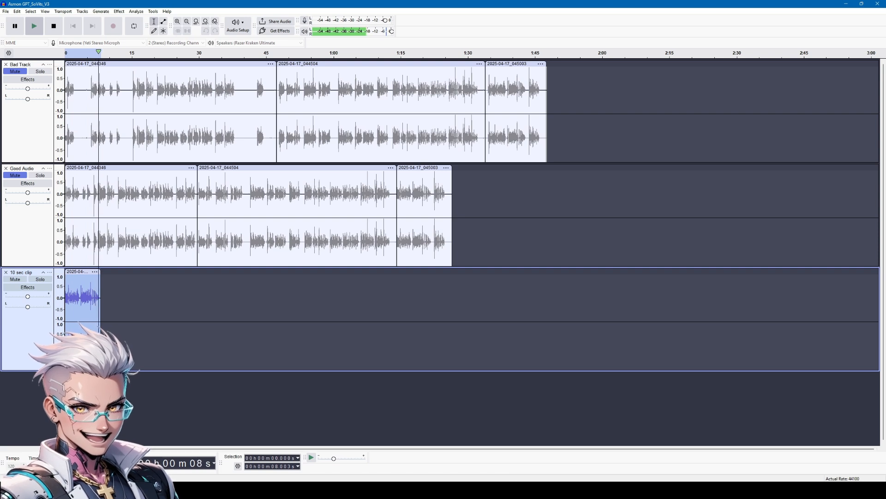
mouse_move(475, 489)
left_click(512, 458)
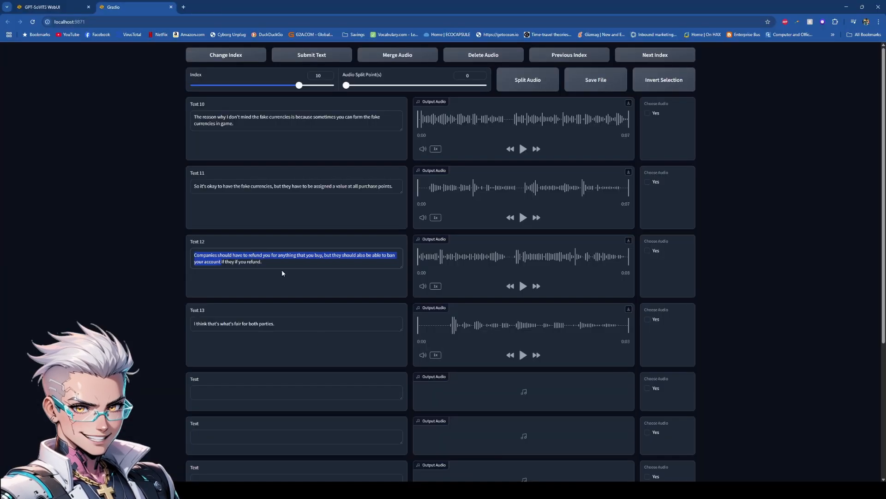
Step: Copy the full Text 12 transcript and paste it into a new Notepad document
left_click(269, 264)
left_click_drag(262, 262, 181, 253)
key("ctrl+c")
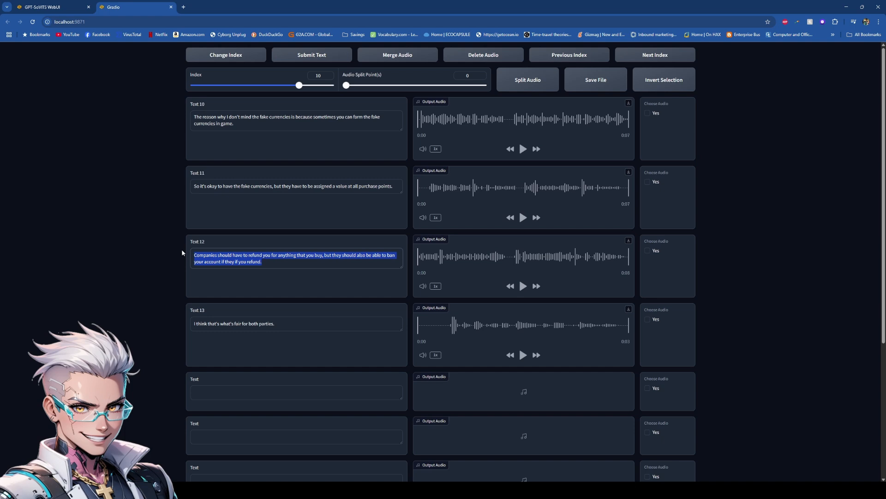
left_click(762, 305)
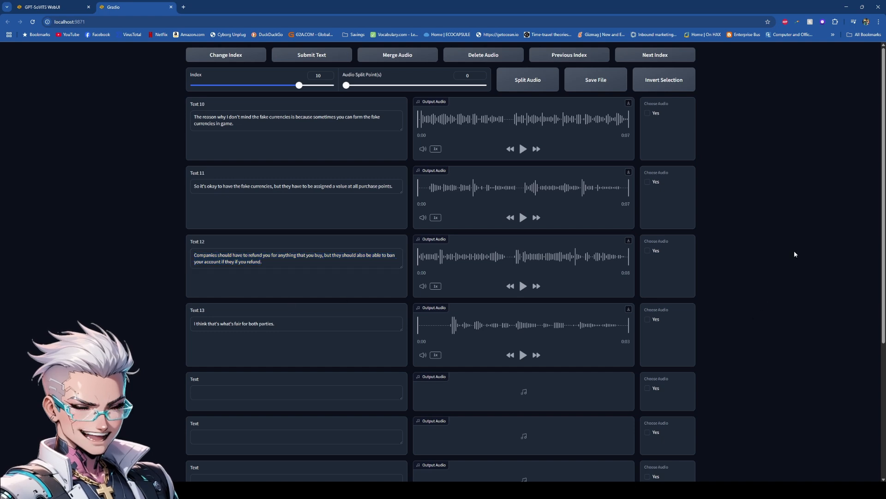
key("super")
type("note")
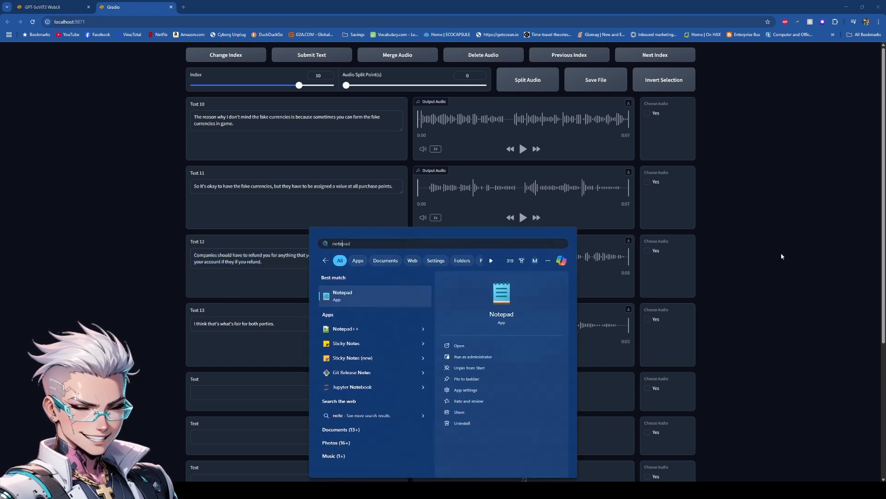
left_click(342, 296)
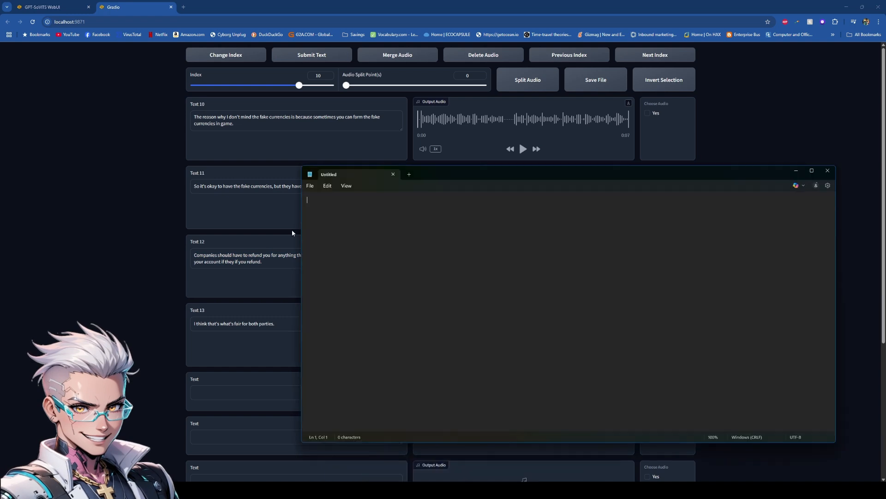
key("ctrl+v")
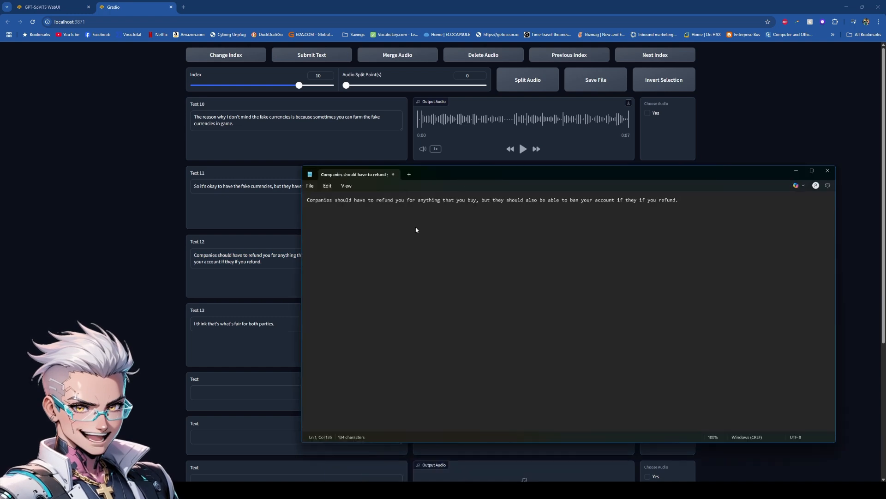
Step: Save the transcript as the text file Asmongold_10Sec_Audio in the Filtered_Asmon_GPT_SoVits_V3 folder
key("ctrl+s")
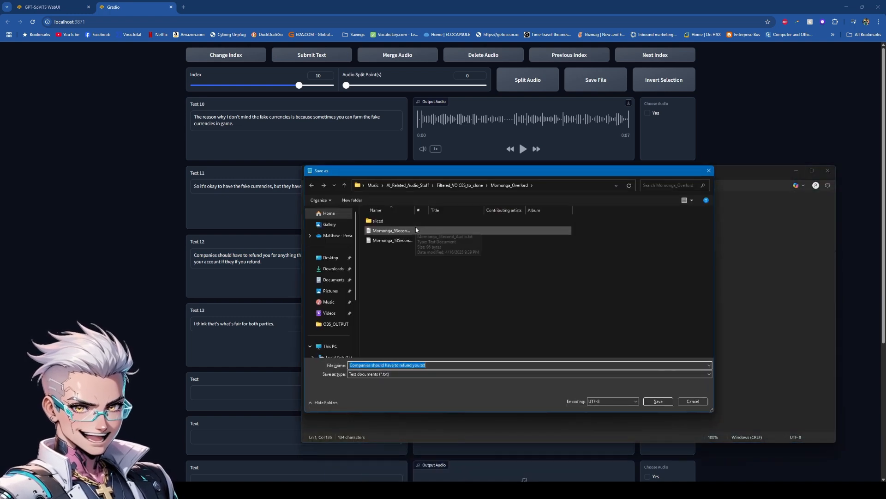
type("Asmongold_10Sec_Audio")
left_click_drag(488, 174, 413, 95)
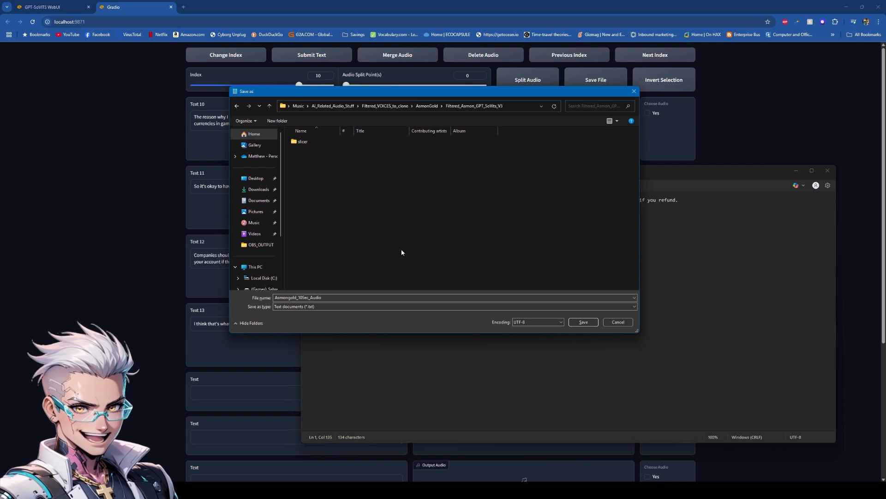
left_click(583, 321)
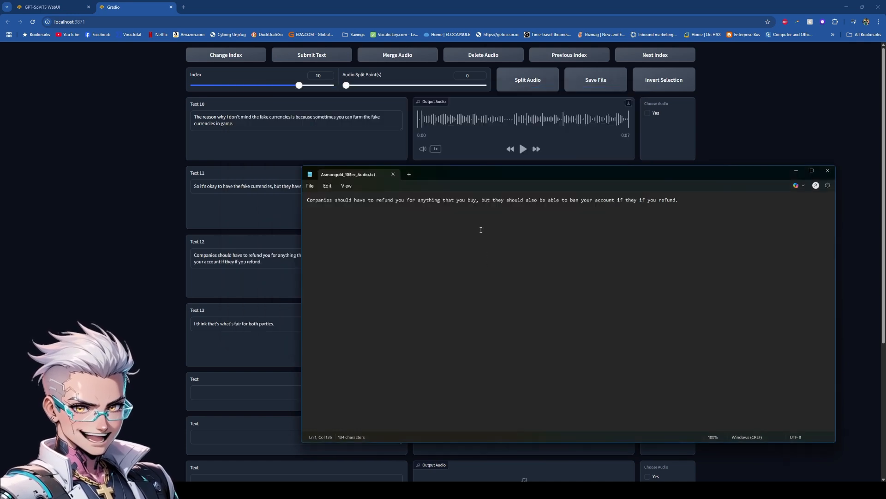
left_click_drag(459, 182, 358, 163)
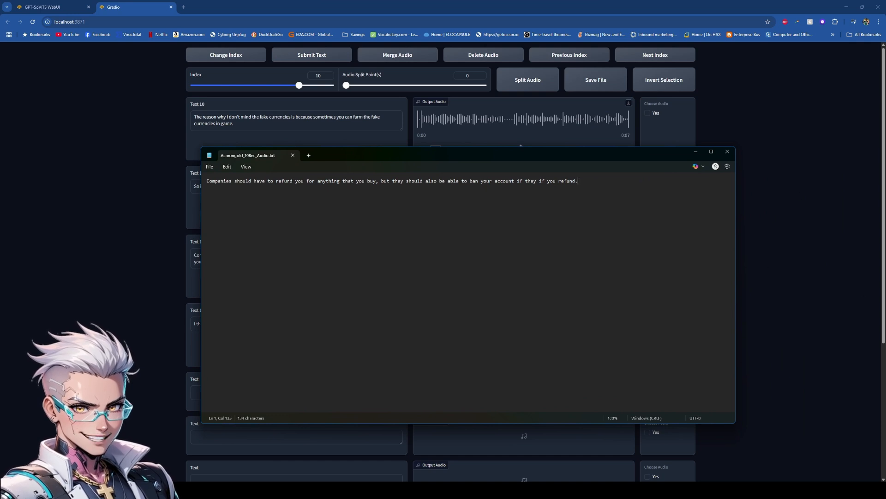
Step: Play the 10Sec_Audio recording in Media Player, close the player and return to the transcript
left_click(531, 490)
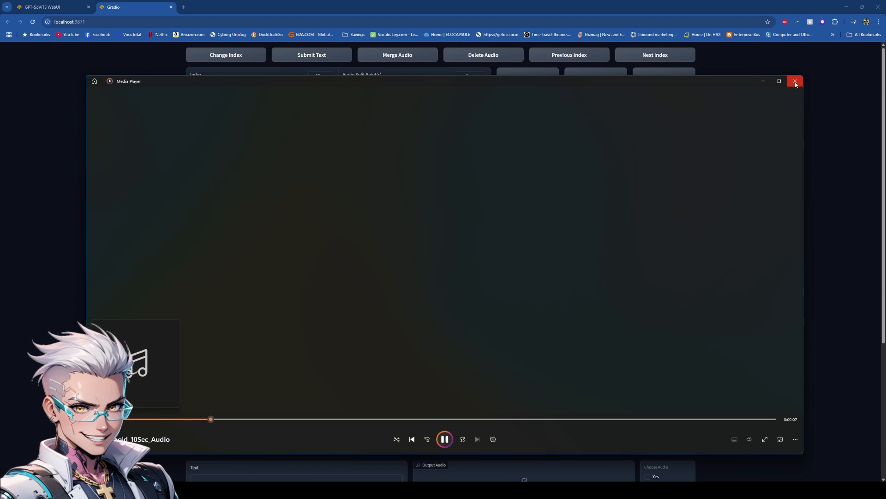
left_click(795, 82)
left_click_drag(458, 305, 462, 304)
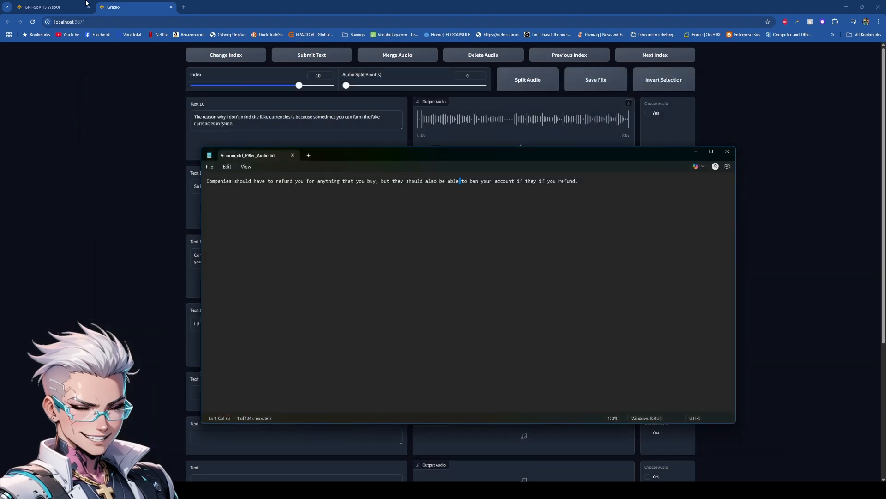
Step: In the GPT-SoVITS WebUI, run GPT training with batch size 12 and 15 epochs, and launch the TTS inference WebUI when it finishes
left_click(51, 7)
left_click(365, 392)
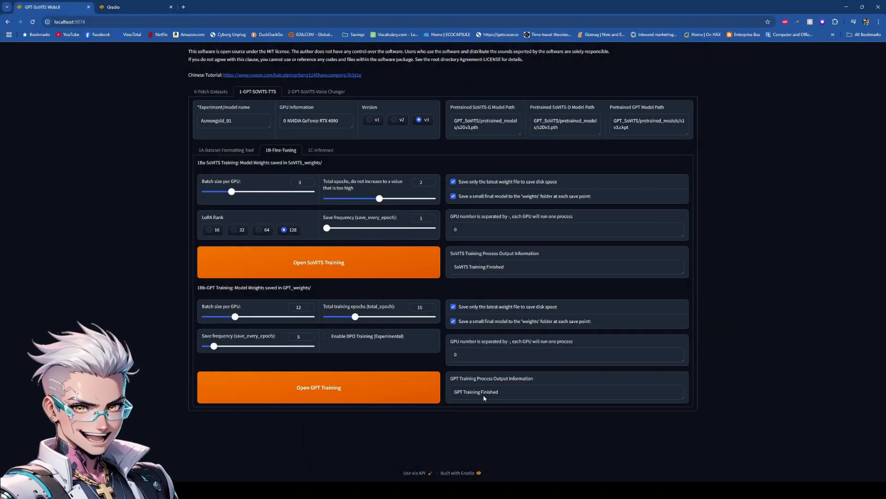
left_click(323, 152)
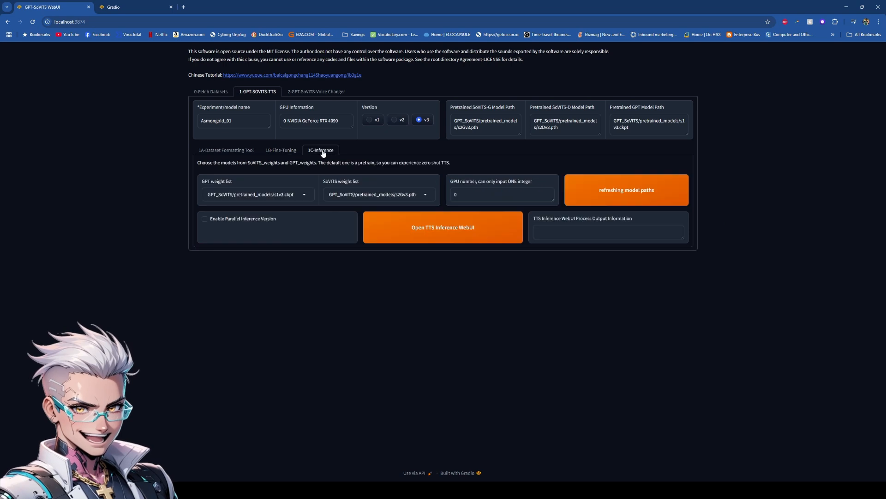
left_click(421, 233)
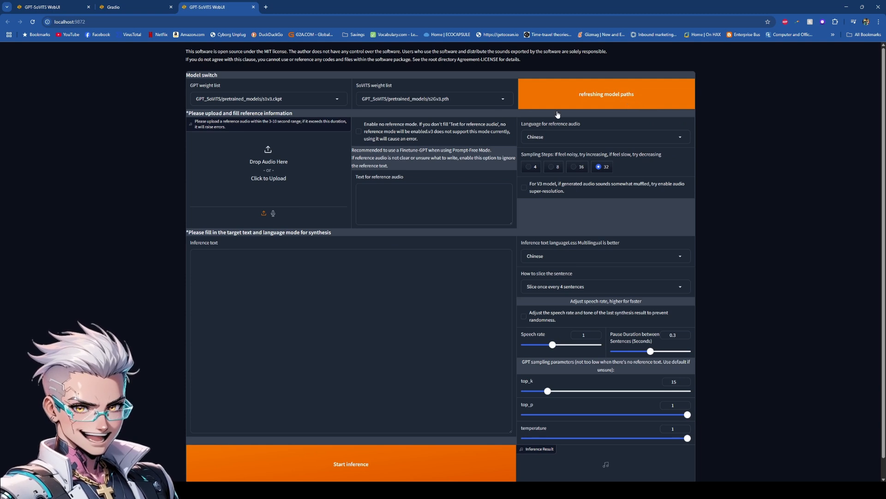
Step: Choose the Asmongold_01-e15 GPT weights, check the SoVITS weight list and refresh the model paths
left_click(302, 101)
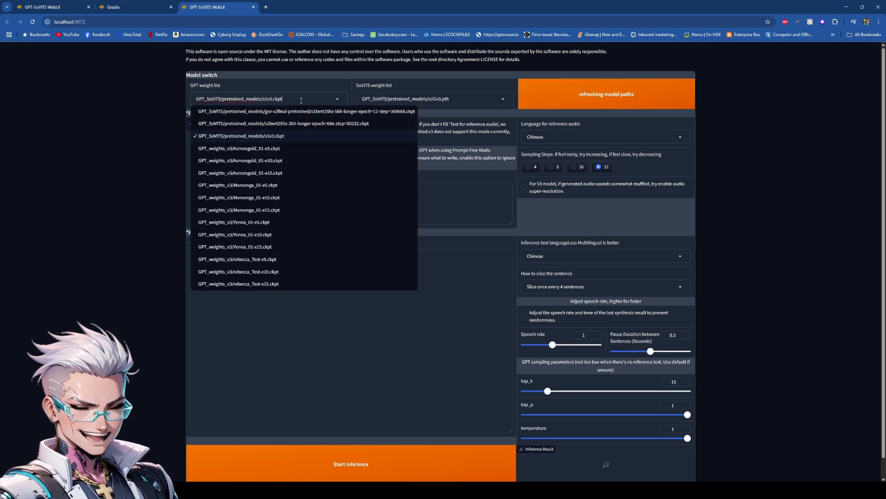
left_click(294, 174)
left_click(399, 98)
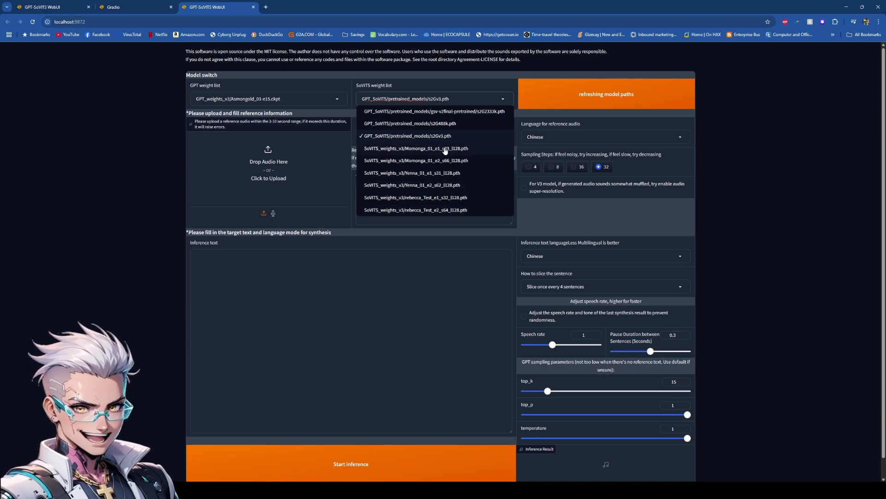
left_click(558, 94)
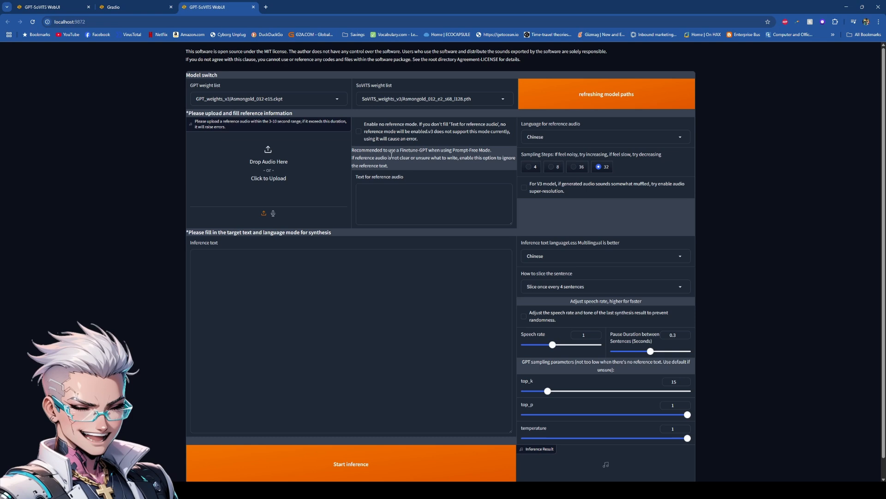
Step: Back in the main WebUI, re-enter the model name as Asmongold_012 and review its fine-tuning settings
left_click(63, 4)
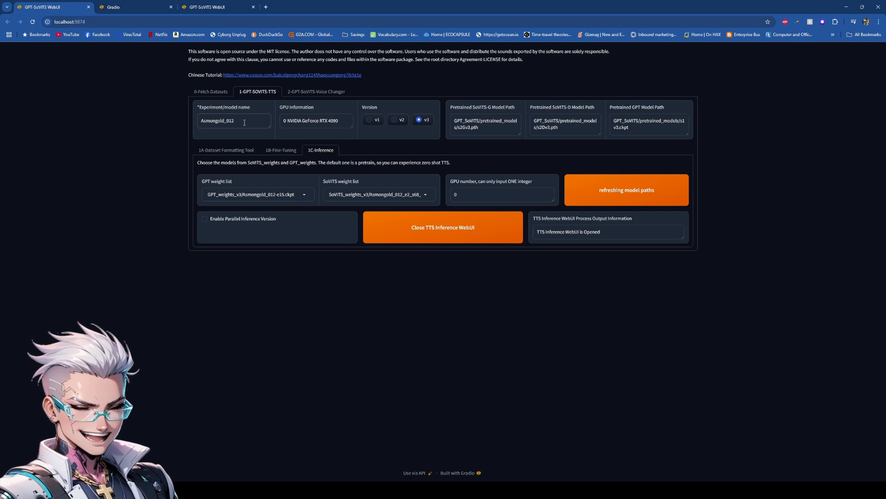
type("2")
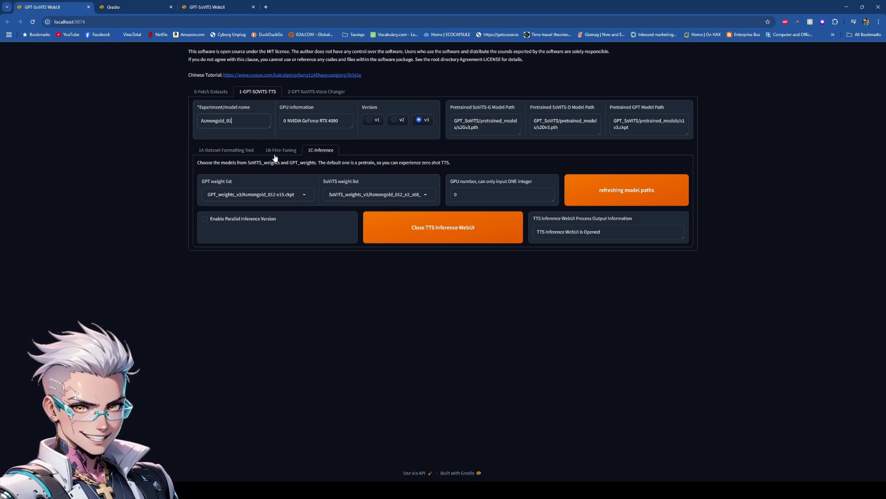
left_click(279, 150)
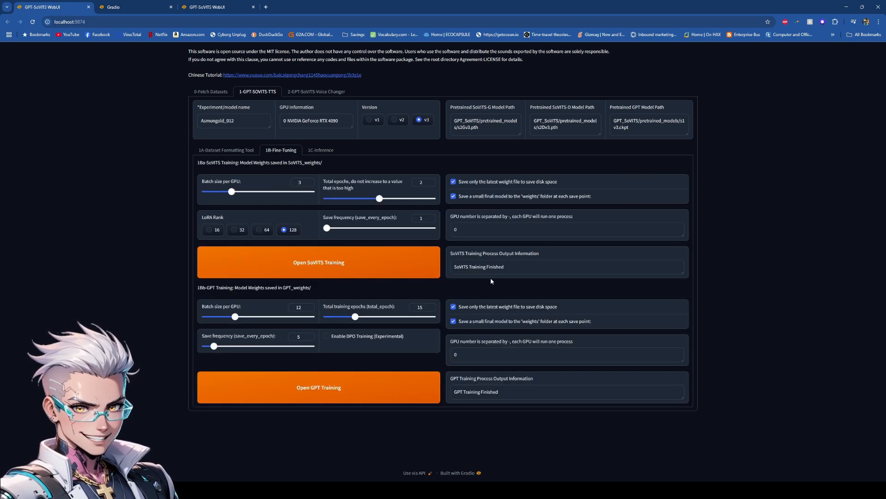
left_click(320, 150)
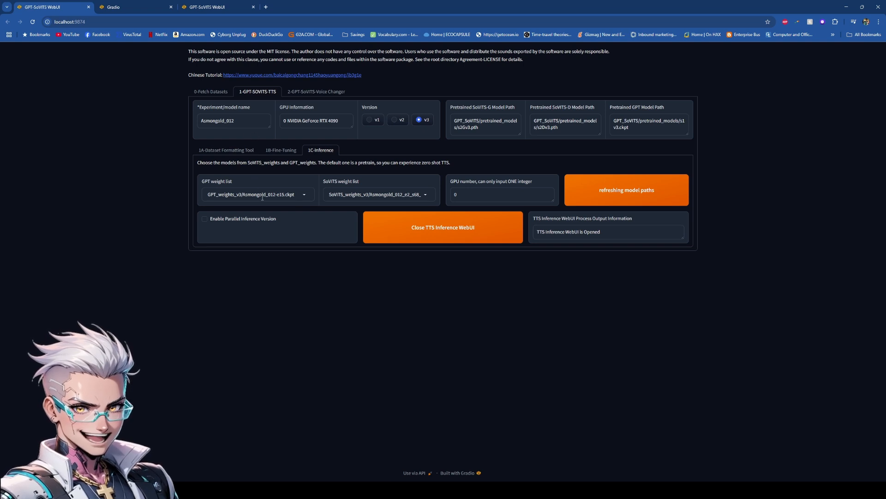
Step: Check the SoVITS and GPT weight lists for the trained Asmongold_012 checkpoints, keeping the current selections
left_click(356, 194)
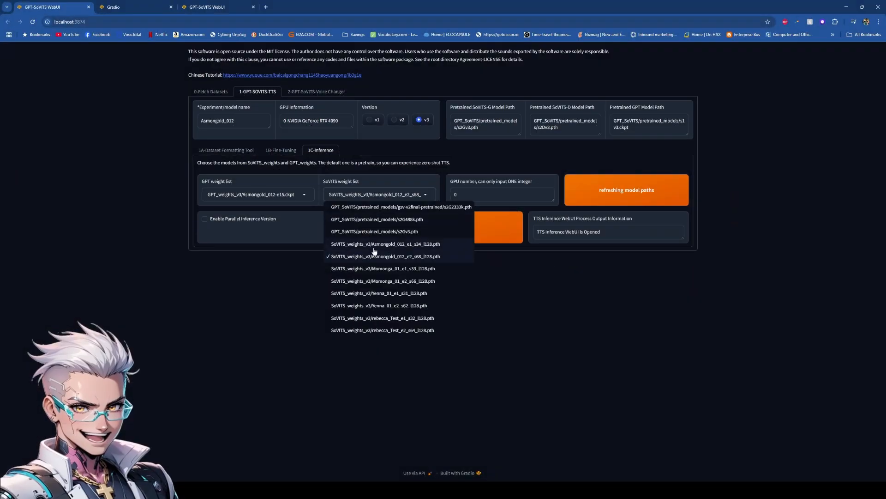
left_click(237, 290)
left_click(258, 194)
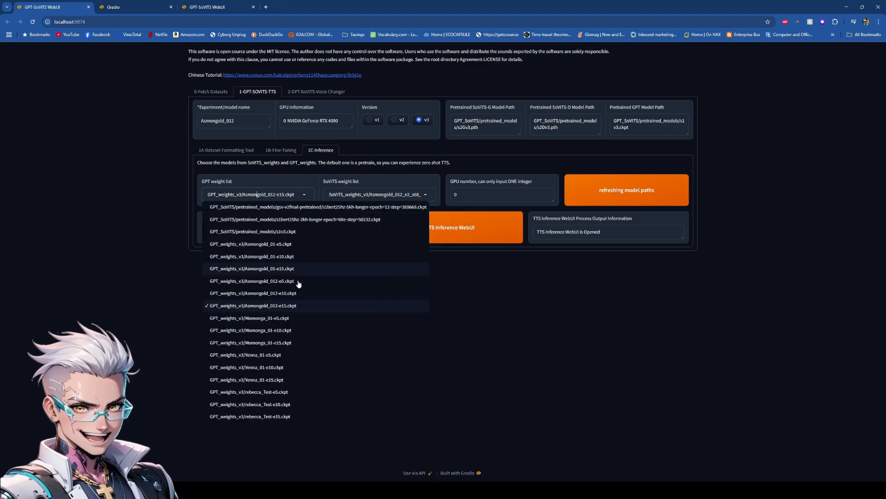
left_click(158, 325)
Step: On the TTS inference page, set the language for the reference audio to English
left_click(217, 7)
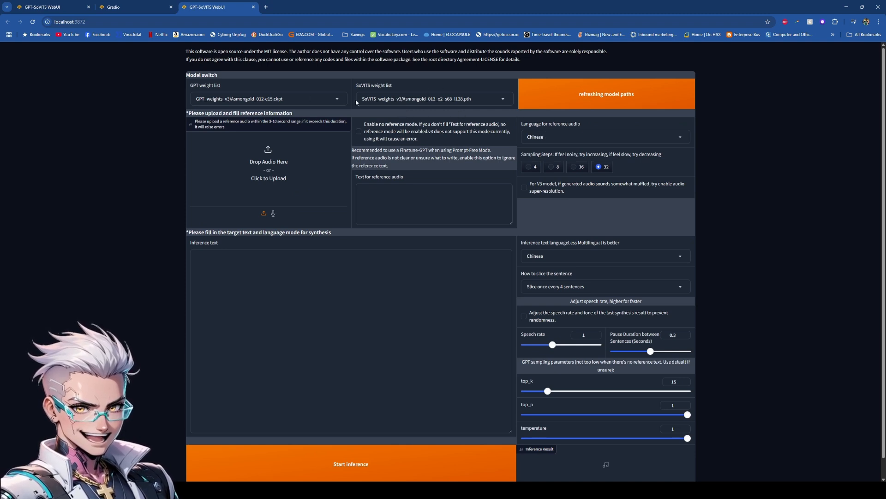
left_click(556, 136)
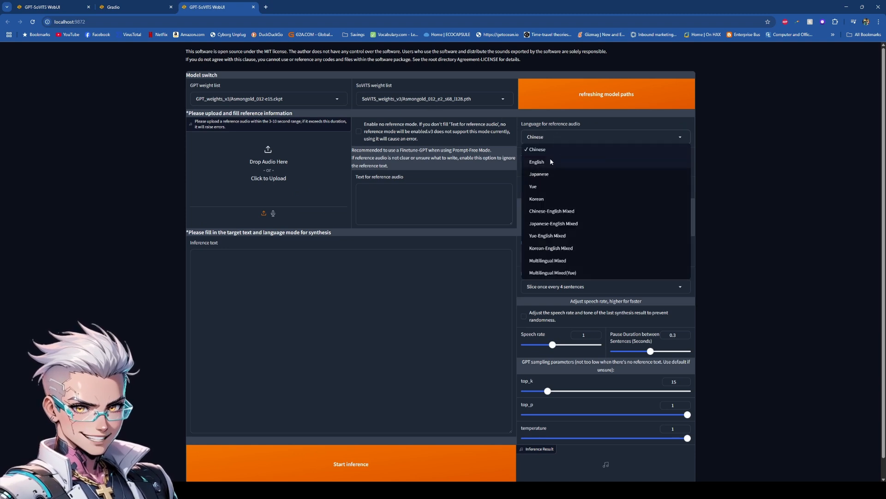
left_click(559, 161)
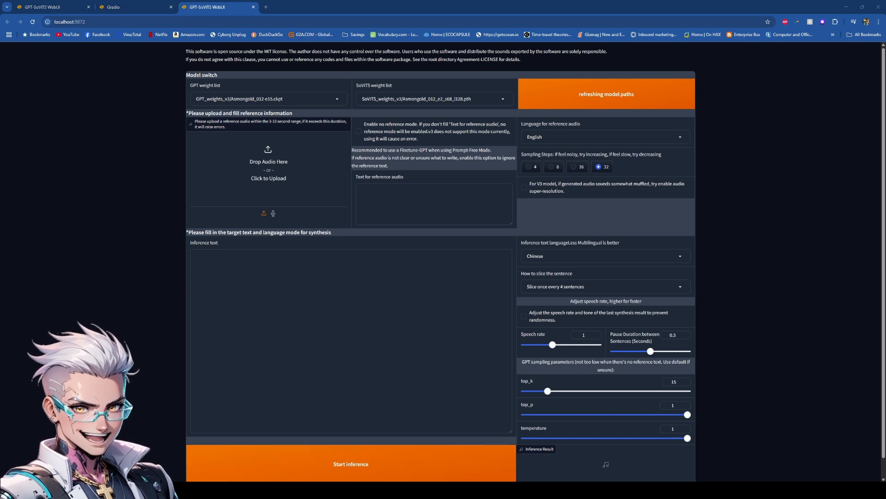
Step: Upload Asmongold_Voice_10Seconds.wav from the Filtered_Asmon_GPT_SoVits_V3 folder as the reference audio
mouse_move(421, 490)
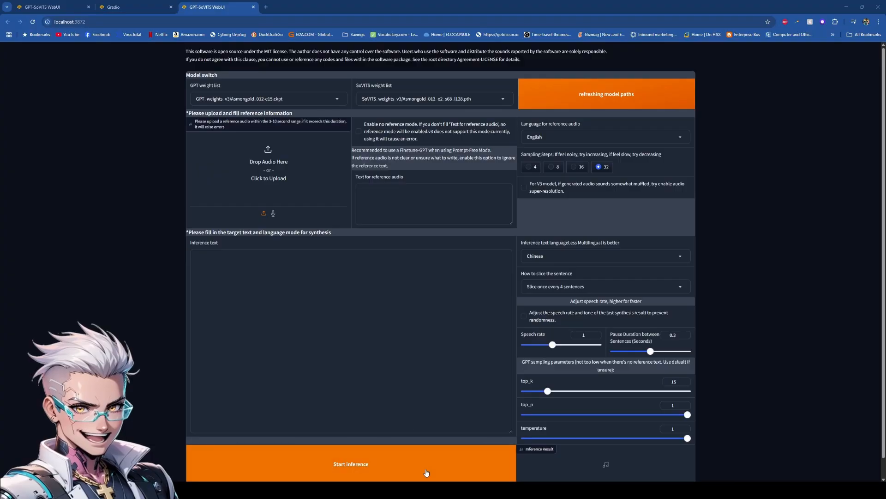
left_click(409, 465)
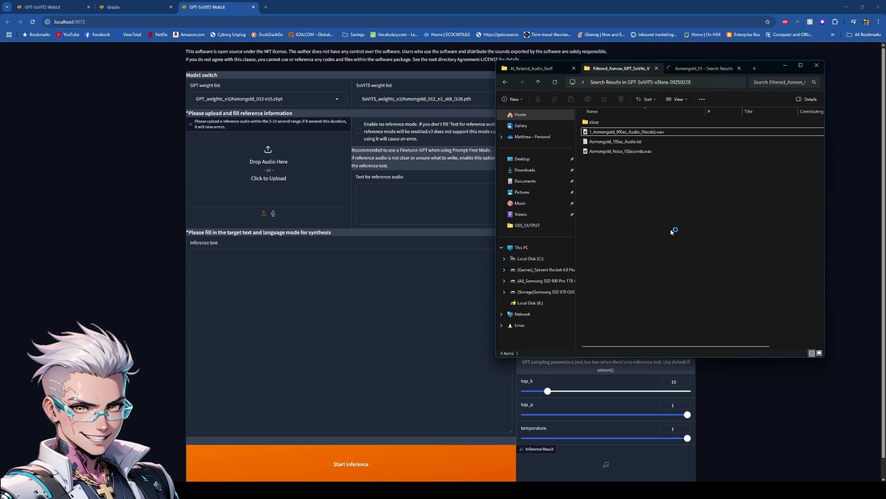
left_click(640, 153)
left_click_drag(646, 178, 269, 178)
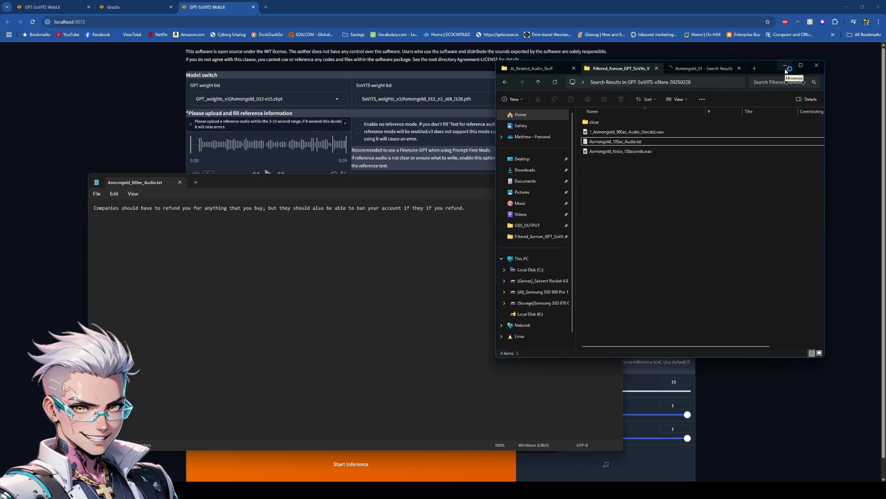
Step: Copy the transcript from Asmongold_10Sec_Audio.txt into the text for reference audio
left_click(785, 66)
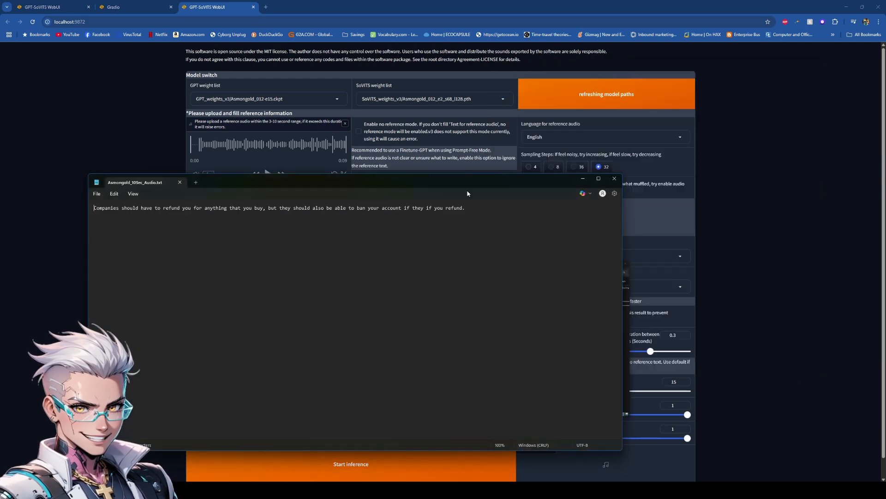
triple_click(433, 210)
key("ctrl+c")
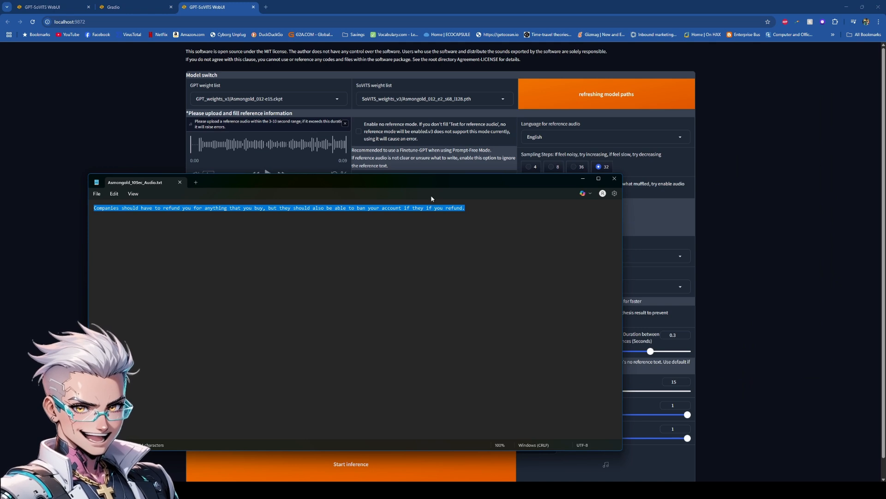
key("alt+Tab")
left_click(439, 196)
key("ctrl+v")
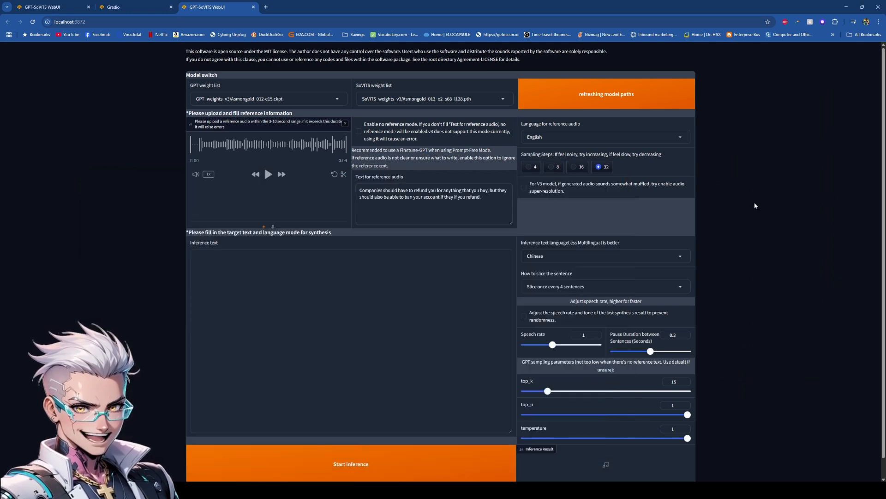
Step: Enable audio super-resolution for the V3 model and set the inference text language to English
left_click(526, 188)
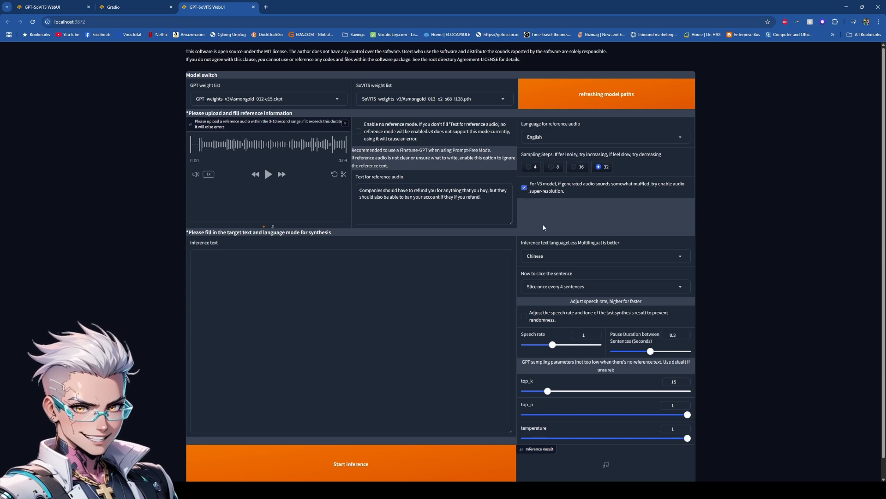
left_click(547, 256)
left_click(550, 131)
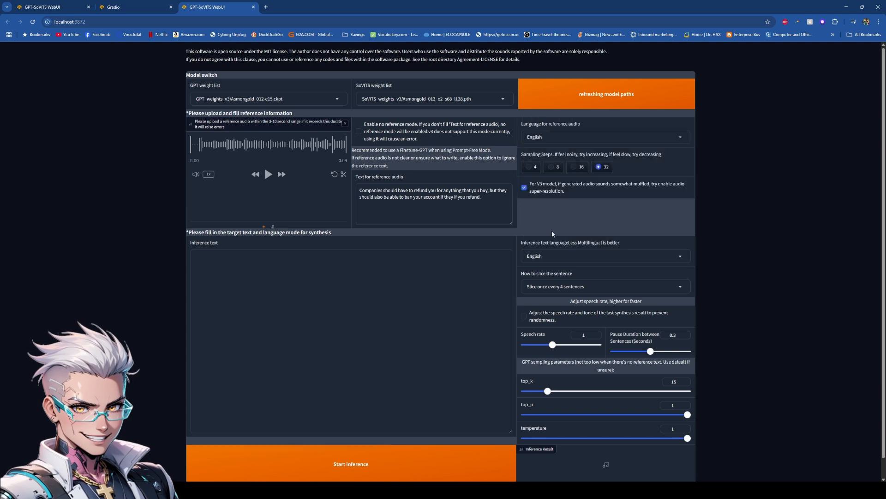
Step: Review the sentence slicing options, keeping Slice once every 4 sentences
left_click(555, 286)
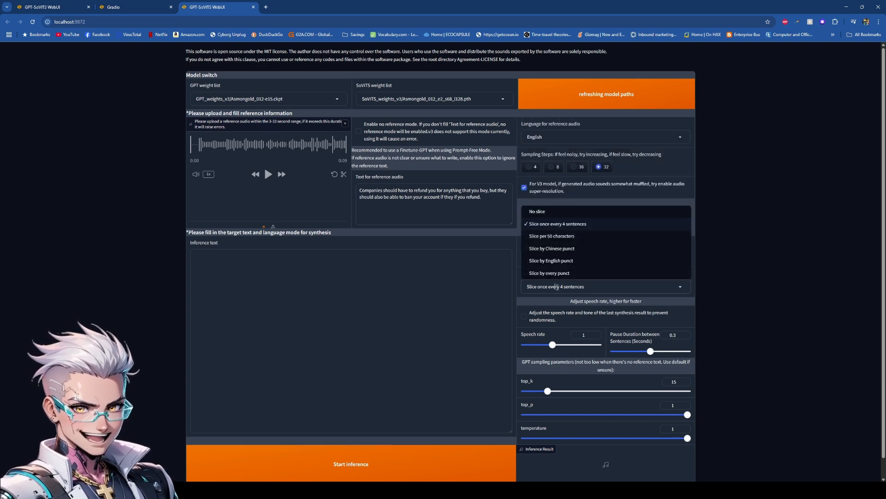
left_click(727, 298)
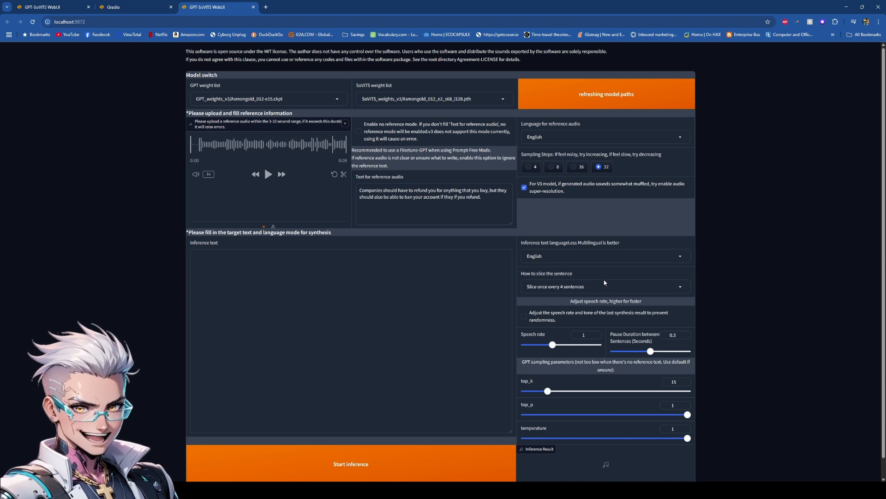
scroll(710, 293, "down", 1)
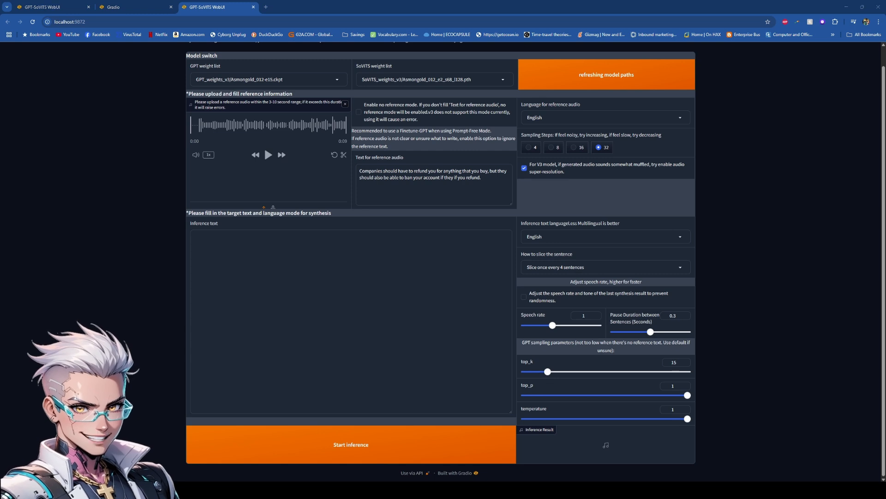
Step: Paste the inference text beginning "Most people just looked around when they came in", run the inference and play the result
left_click(450, 291)
key("ctrl+v")
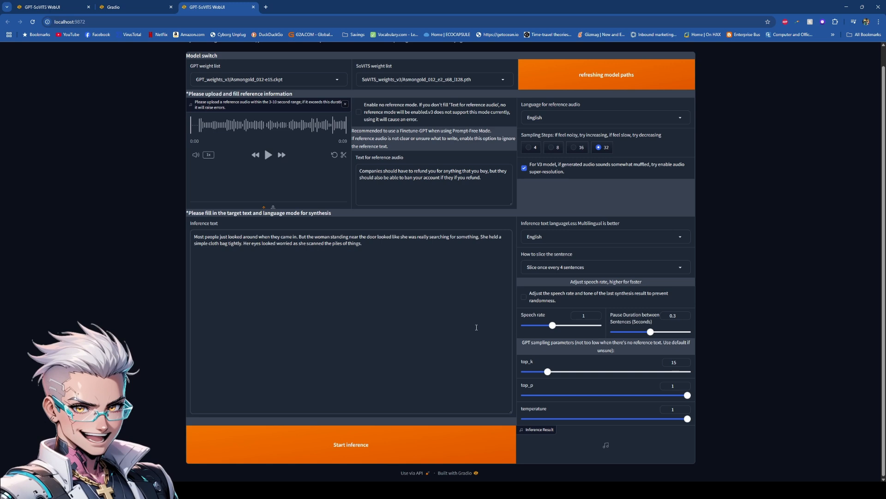
left_click(413, 446)
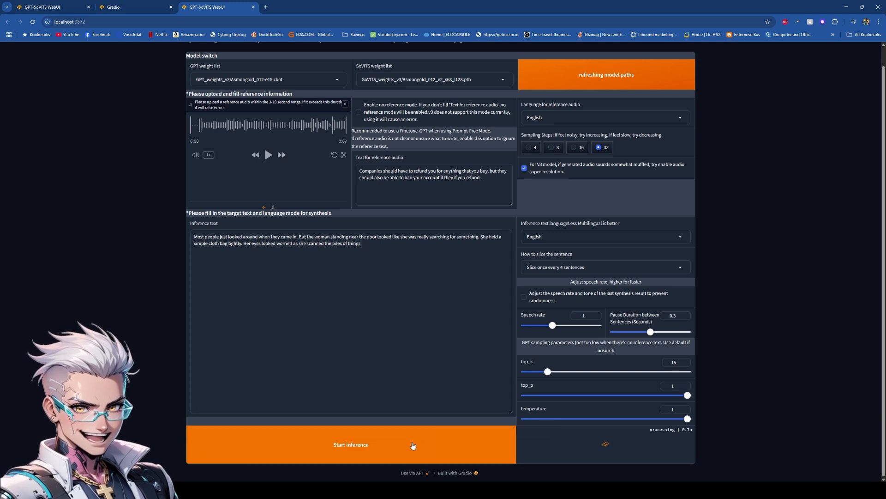
left_click(440, 358)
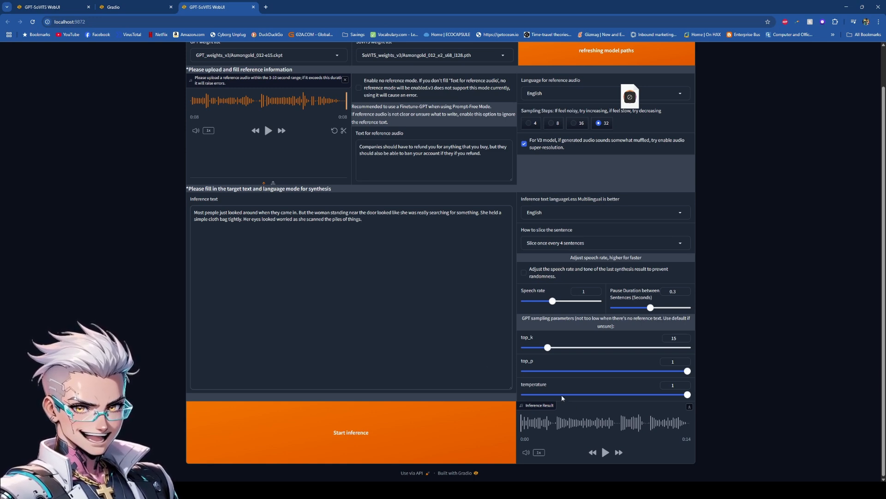
left_click(605, 452)
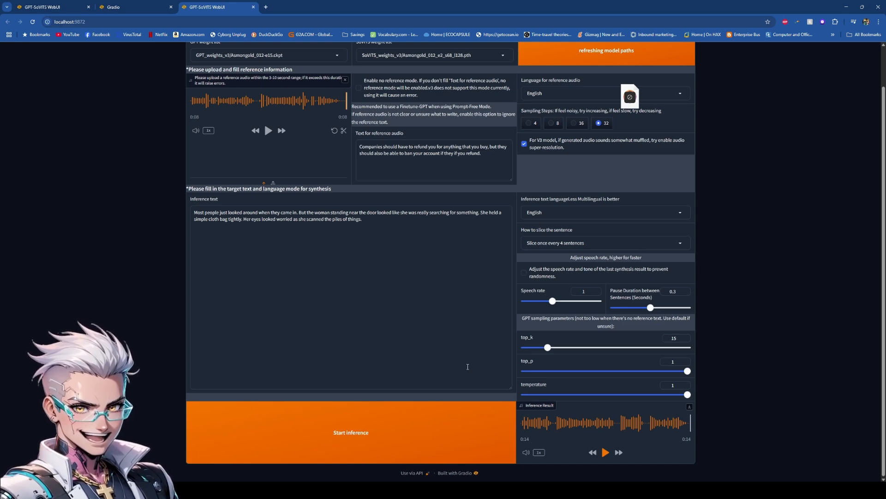
Step: Replace the inference text with the three quoted lines about sly foxes, crisp cookies and bouncy bumblebees, and generate and play the speech
scroll(416, 315, "up", 2)
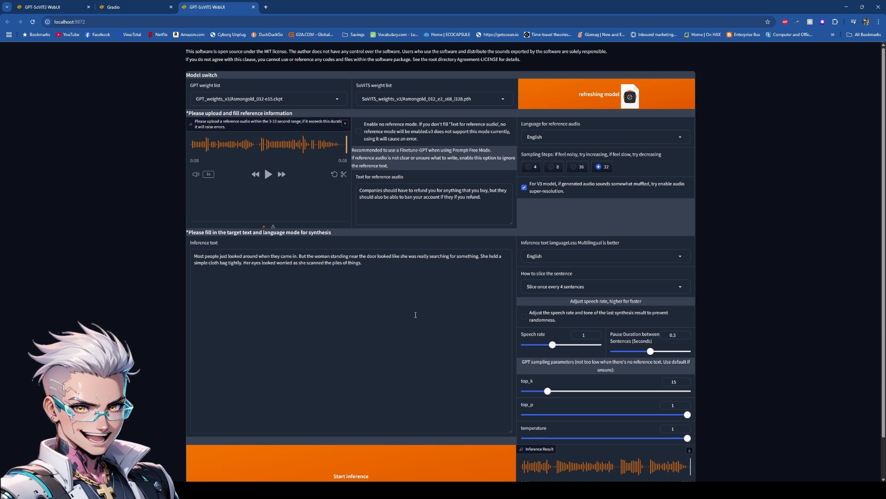
left_click_drag(415, 315, 134, 255)
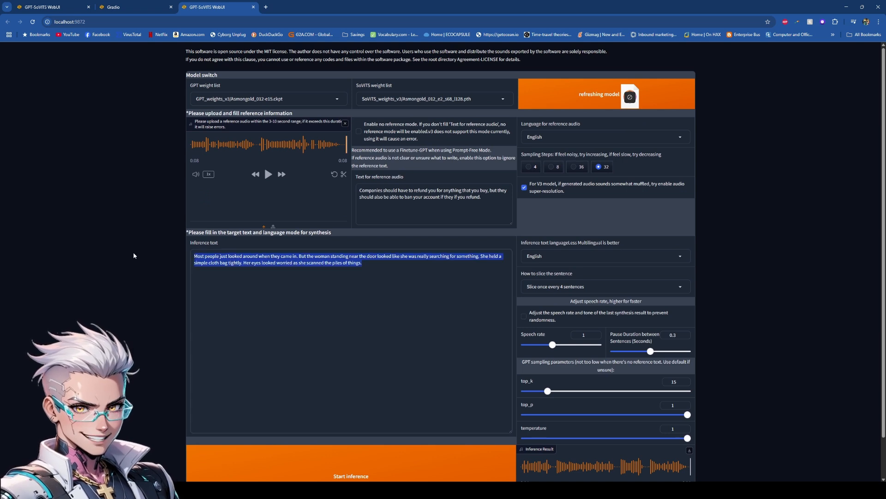
key("ctrl+v")
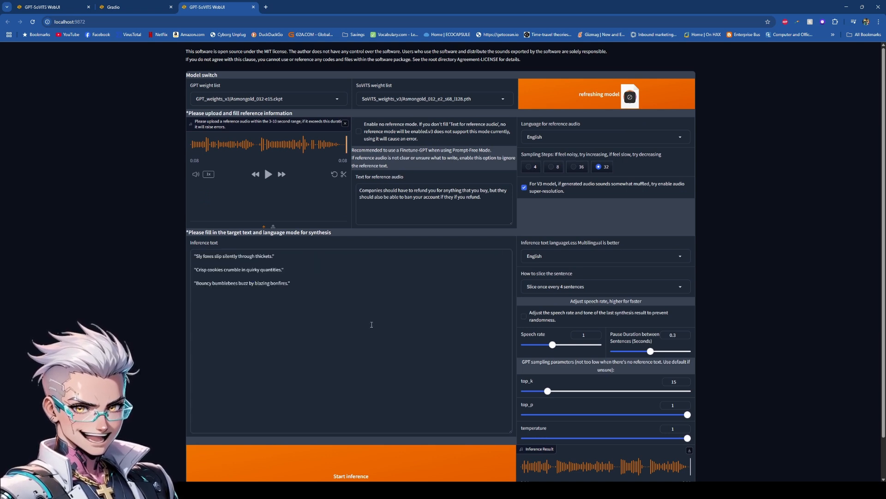
left_click(327, 467)
scroll(365, 392, "down", 1)
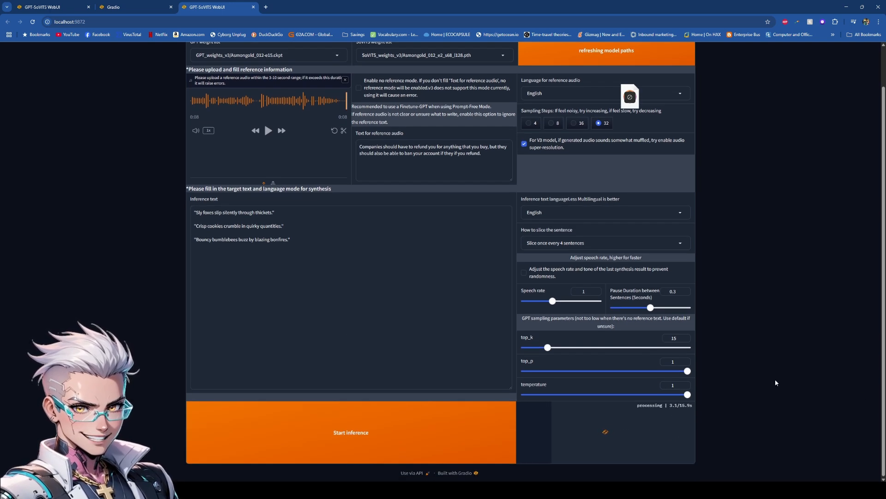
left_click(606, 453)
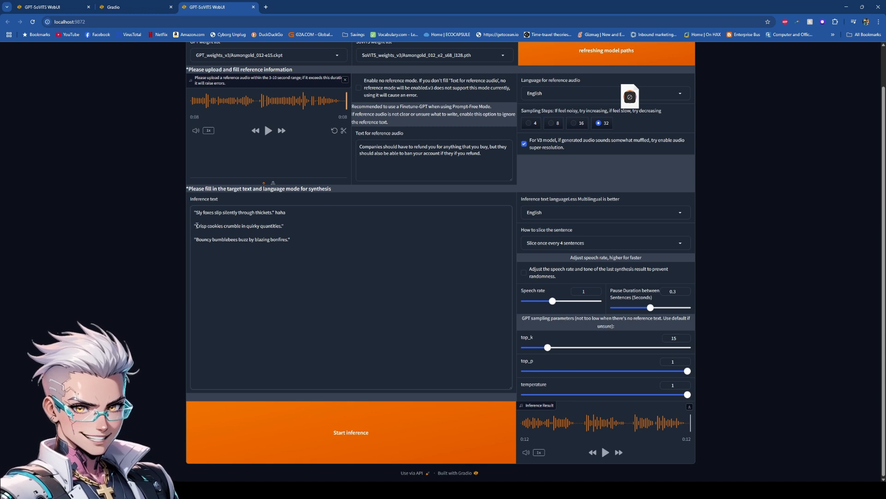
Step: Insert [sigh] before the "Crisp cookies" line in the inference text, and regenerate and play the speech
type("[sigh]")
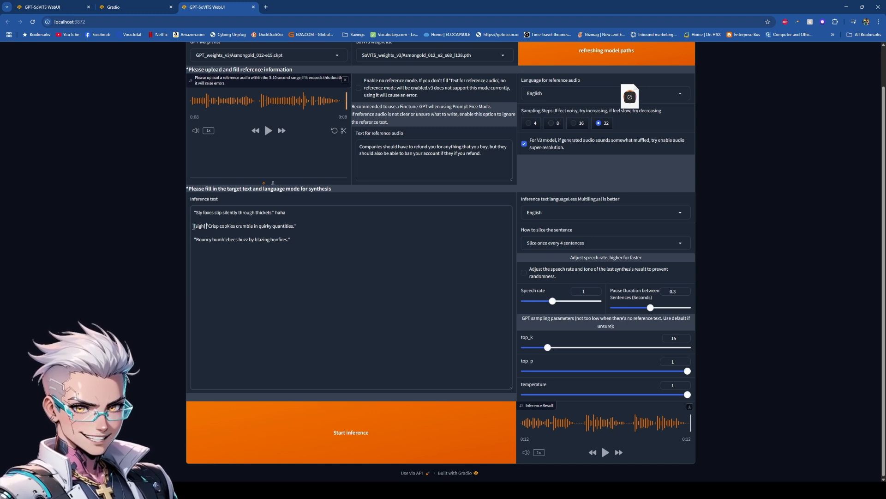
left_click(605, 453)
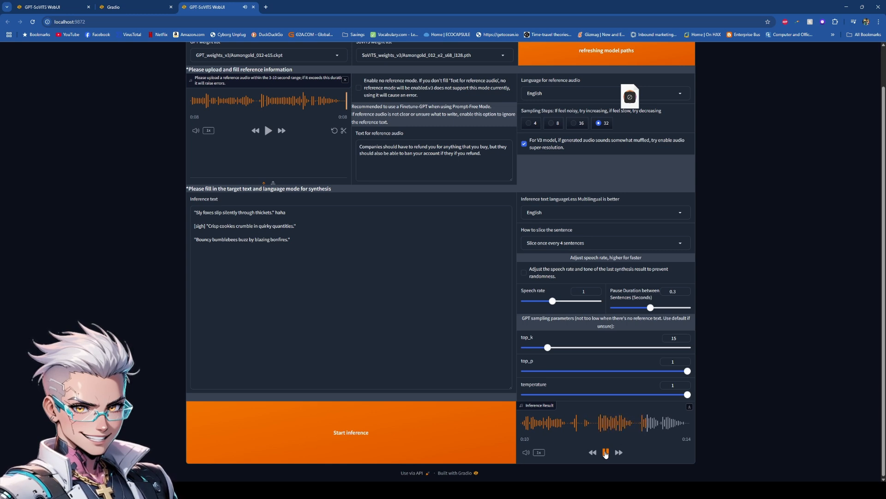
left_click(605, 453)
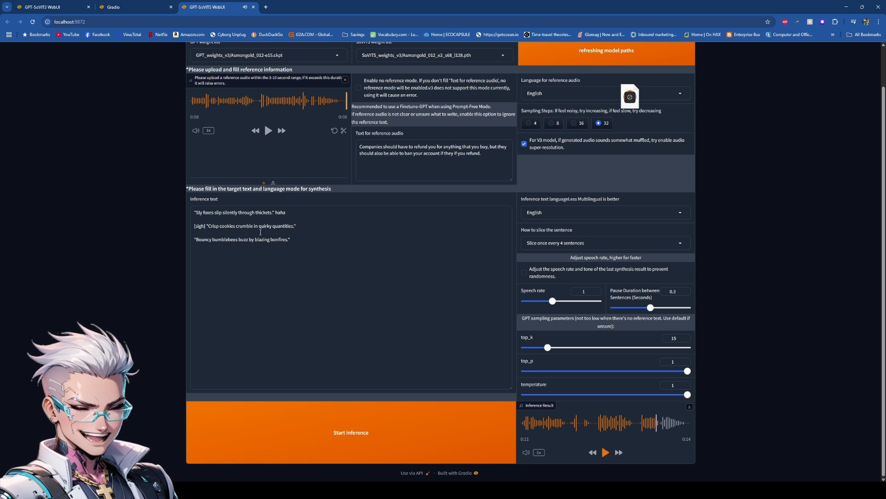
left_click_drag(290, 216, 281, 210)
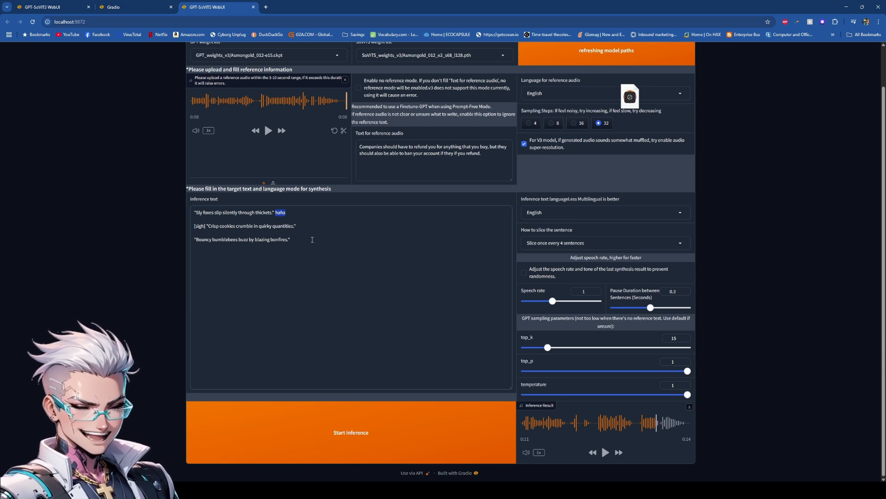
Step: Look through the available GPT and SoVITS weights again, keeping the Asmongold_012 models selected
scroll(342, 239, "up", 1)
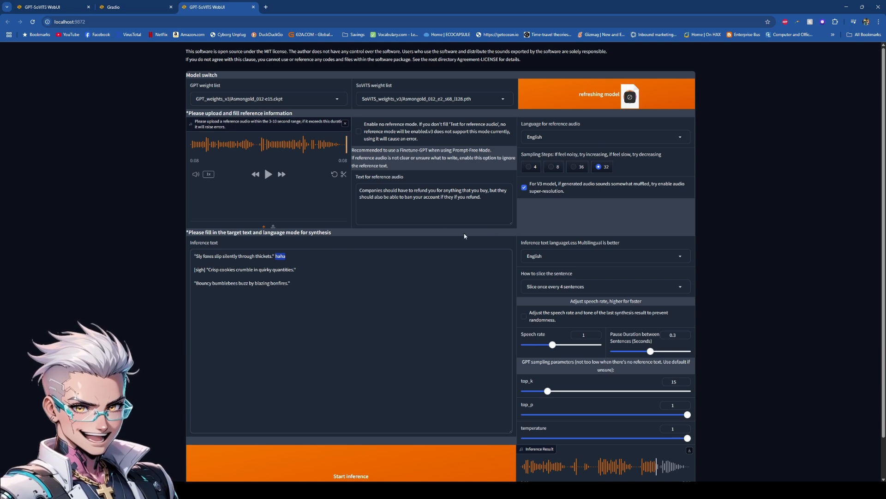
left_click(307, 102)
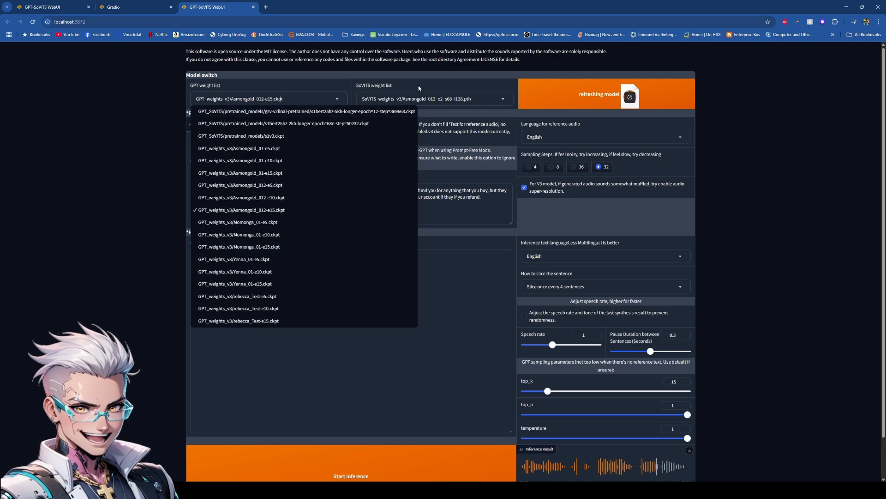
left_click(416, 98)
left_click(301, 104)
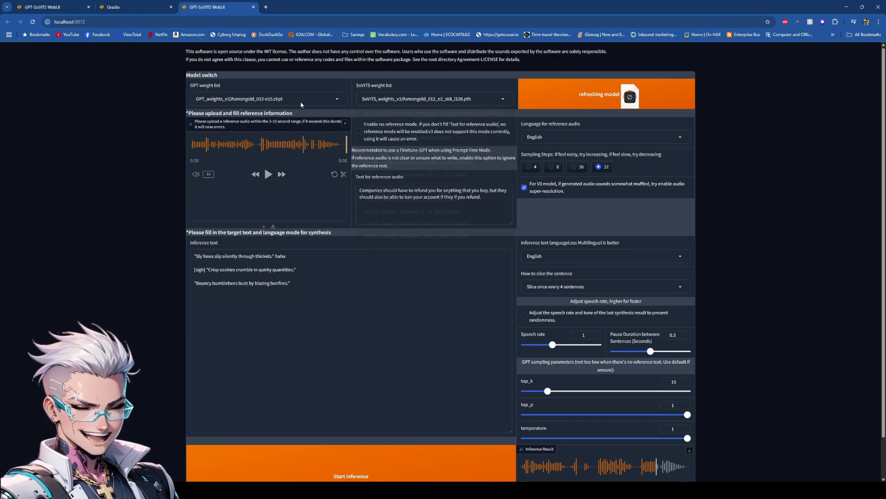